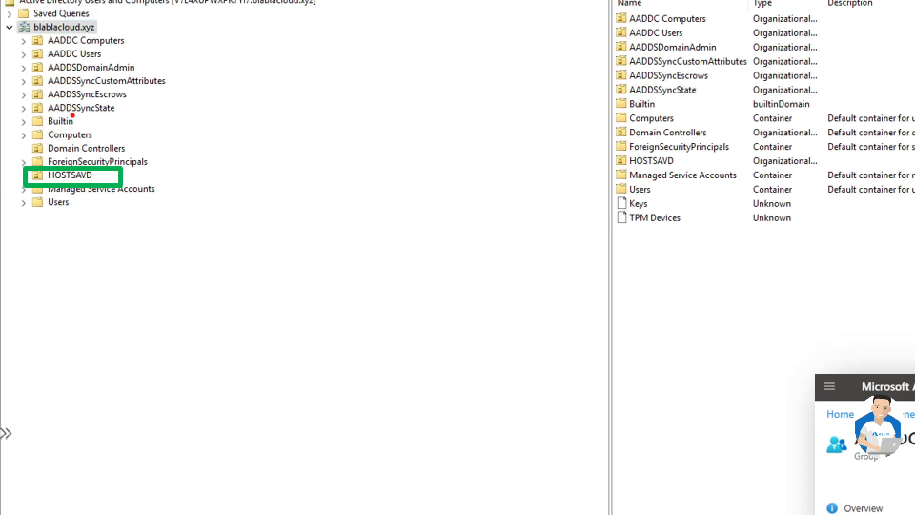
left_click_drag(15, 159, 116, 204)
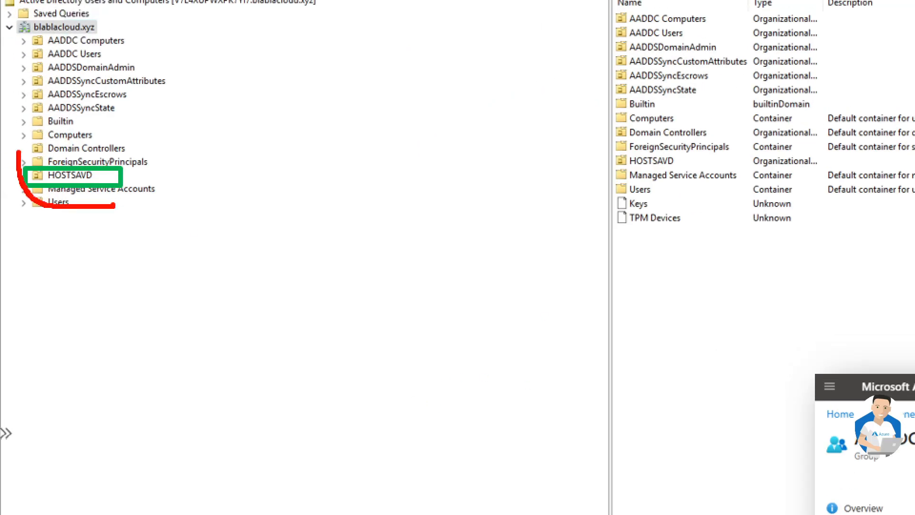
key("Escape")
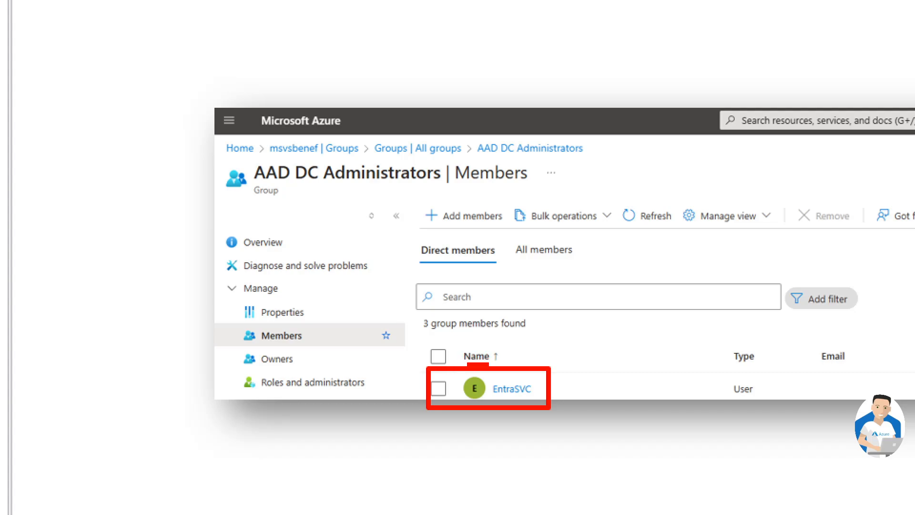
mouse_move(456, 363)
left_mouse_down()
mouse_move(466, 350)
mouse_move(388, 195)
mouse_move(361, 192)
mouse_move(402, 183)
left_mouse_up()
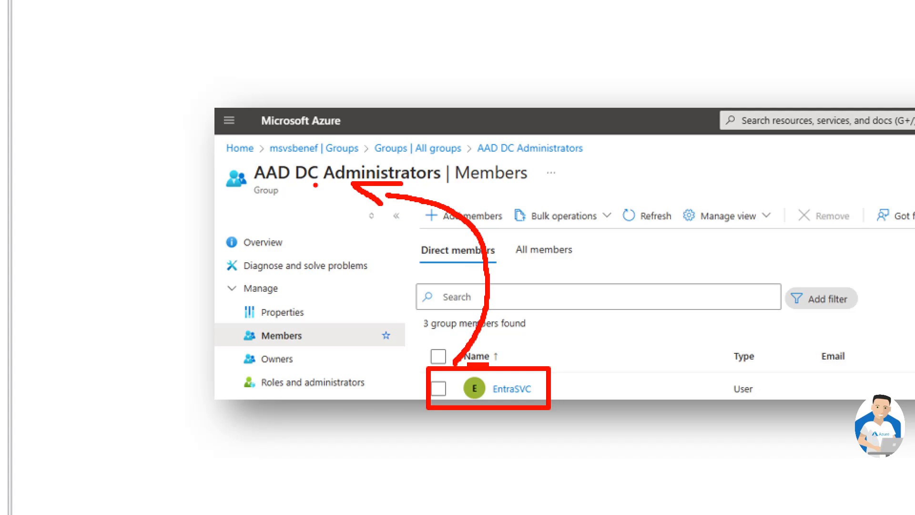
key("Escape")
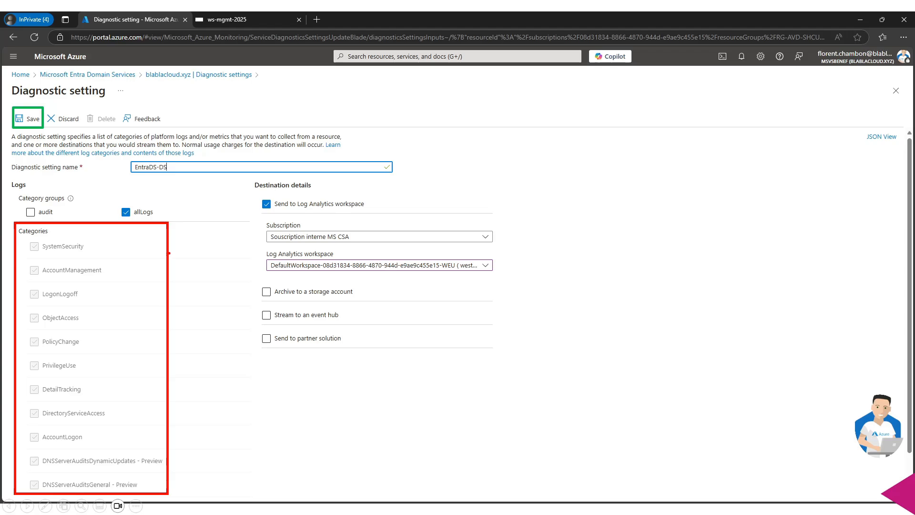
mouse_move(169, 253)
left_mouse_down()
mouse_move(181, 246)
mouse_move(205, 261)
mouse_move(256, 267)
mouse_move(248, 276)
left_mouse_up()
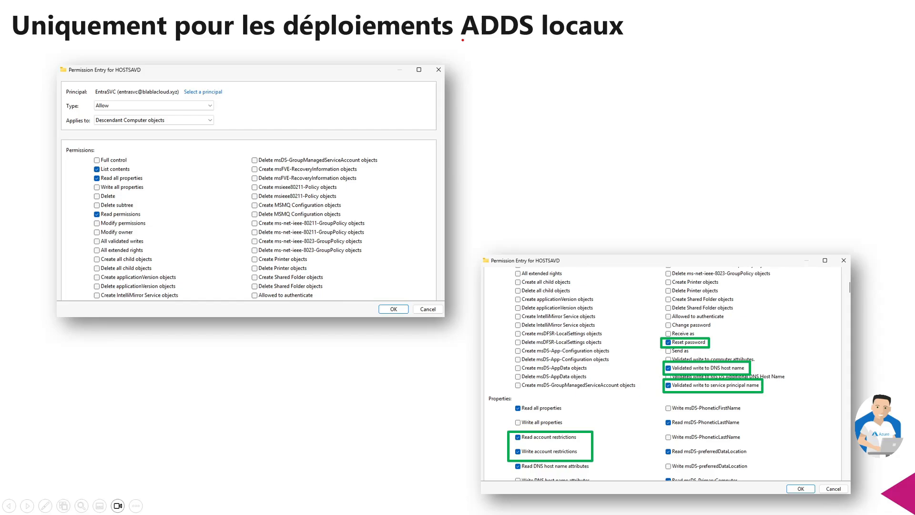
left_click_drag(463, 40, 621, 41)
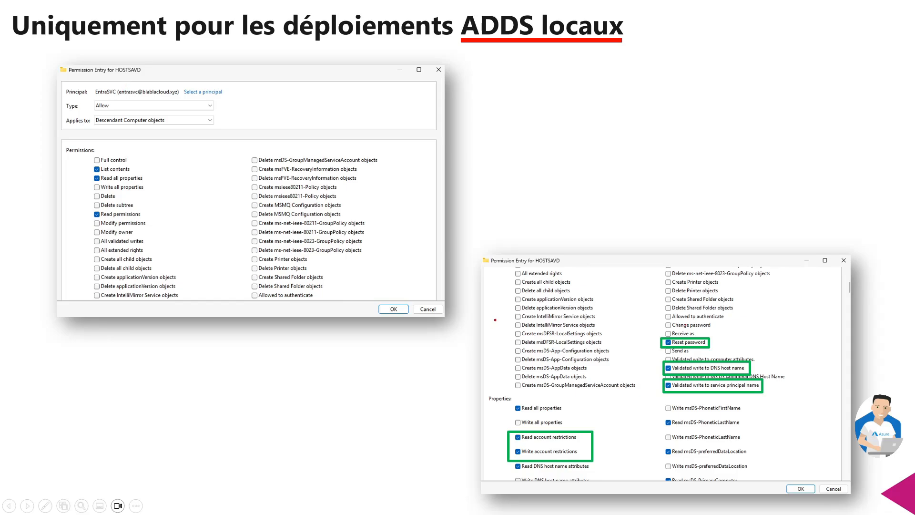
left_click_drag(496, 320, 499, 502)
left_click_drag(774, 317, 776, 511)
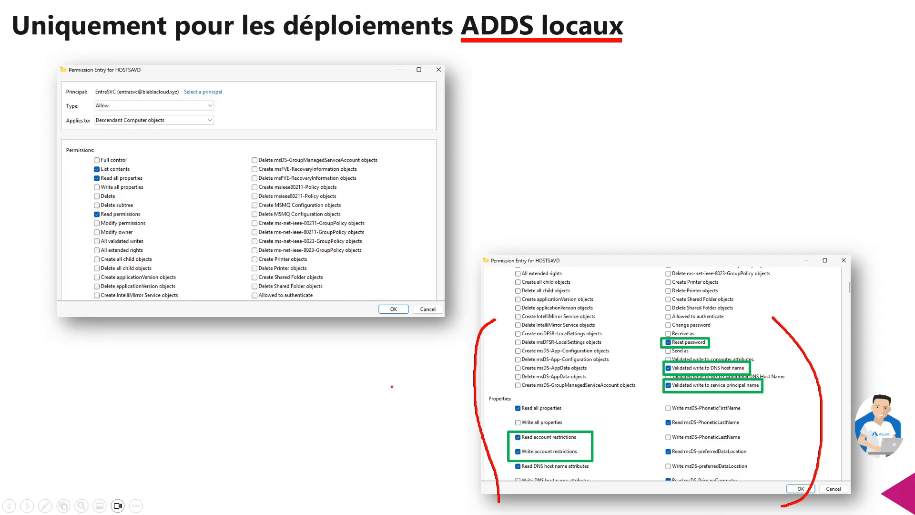
key("e")
key("ctrl+a")
key("Right")
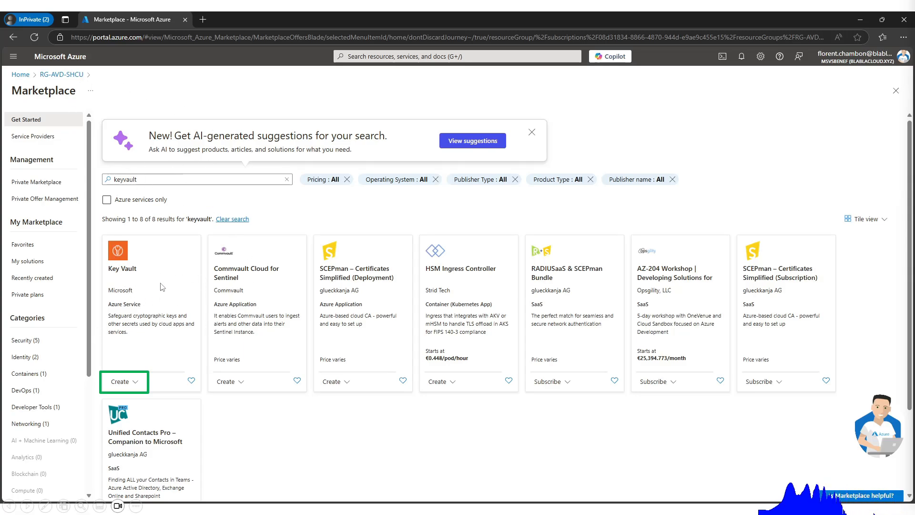
Step: Create key vault kv-avd-frc in RG-AVD-SHCU, France Central, Standard tier, with Azure RBAC, Azure Resource Manager template deployment and public access from all networks
left_click(135, 385)
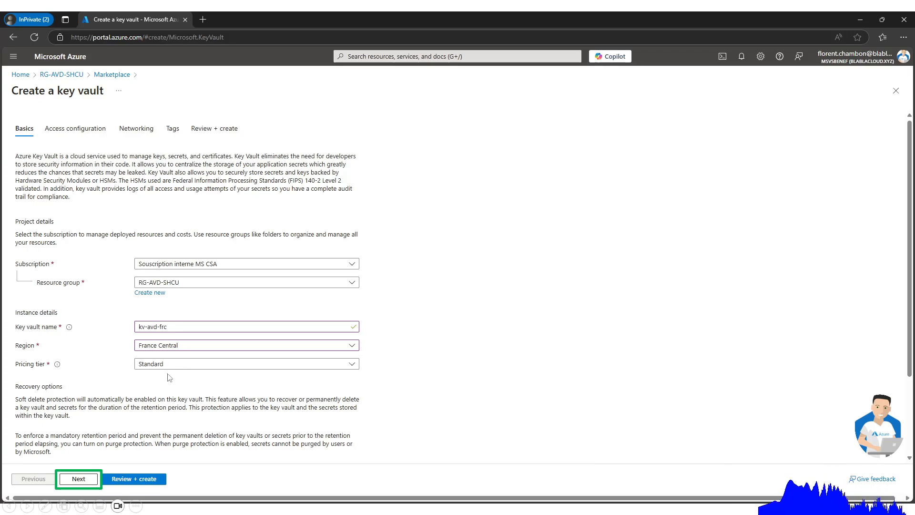
left_click(75, 483)
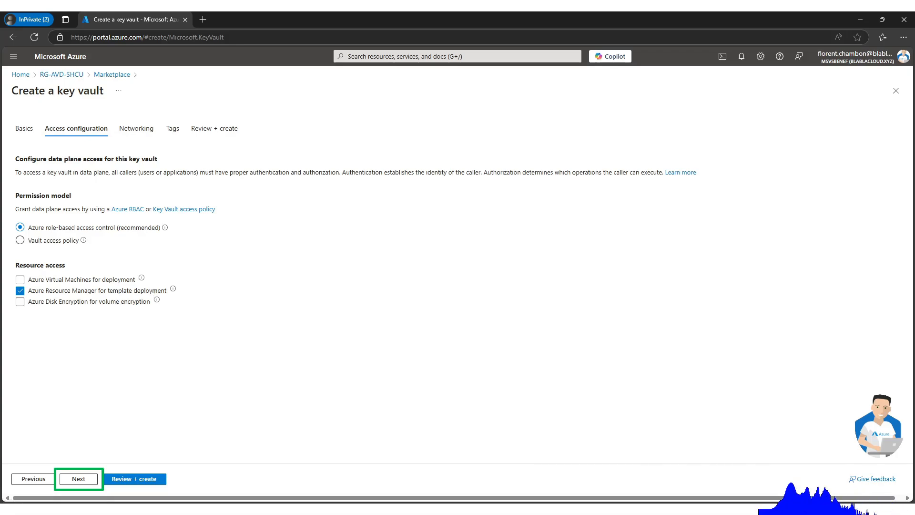
left_click(76, 477)
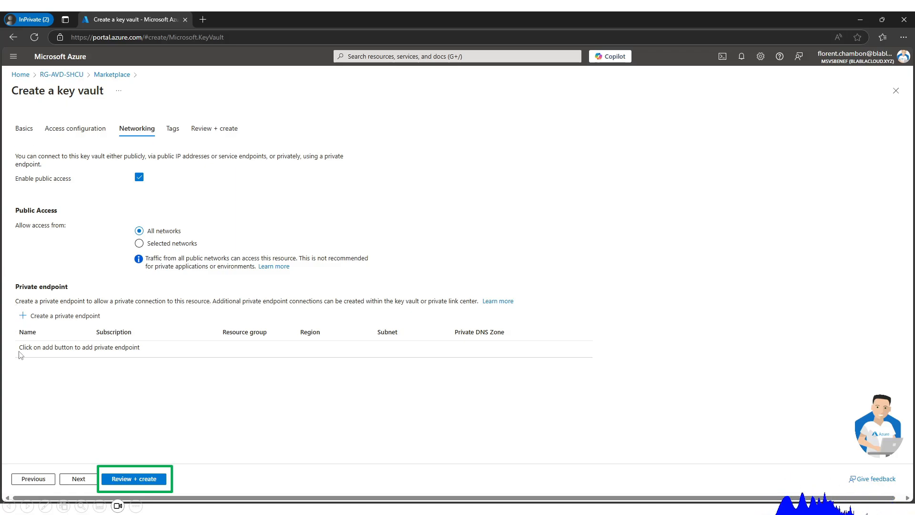
left_click(158, 473)
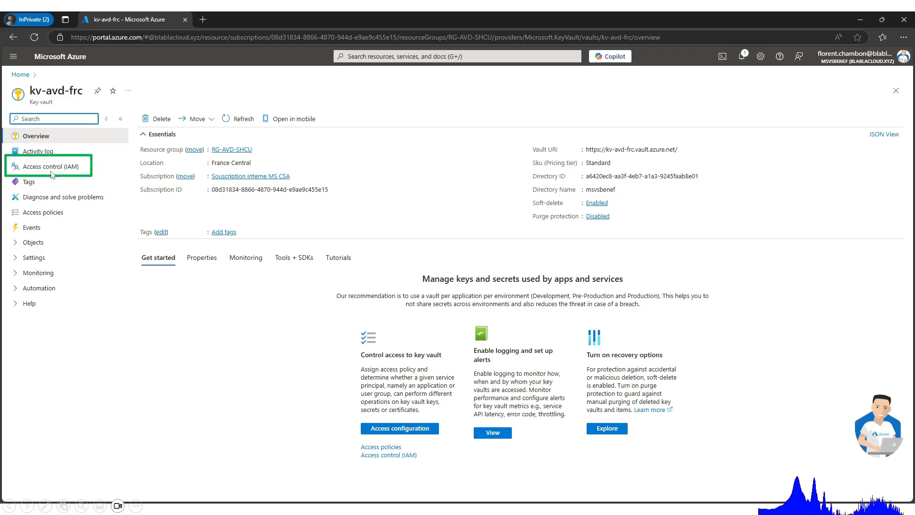
Step: Start a role assignment on the kv-avd-frc key vault and choose the Key Vault Secrets User role
left_click(67, 171)
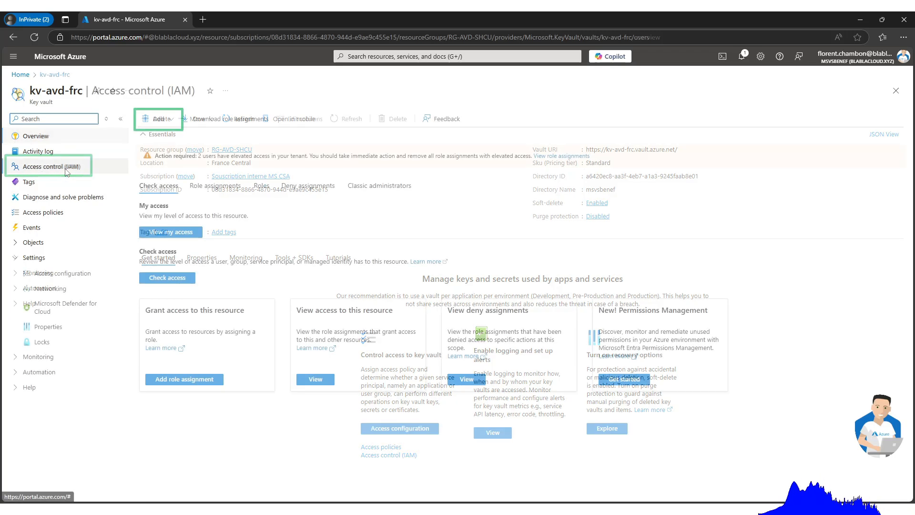
left_click(166, 120)
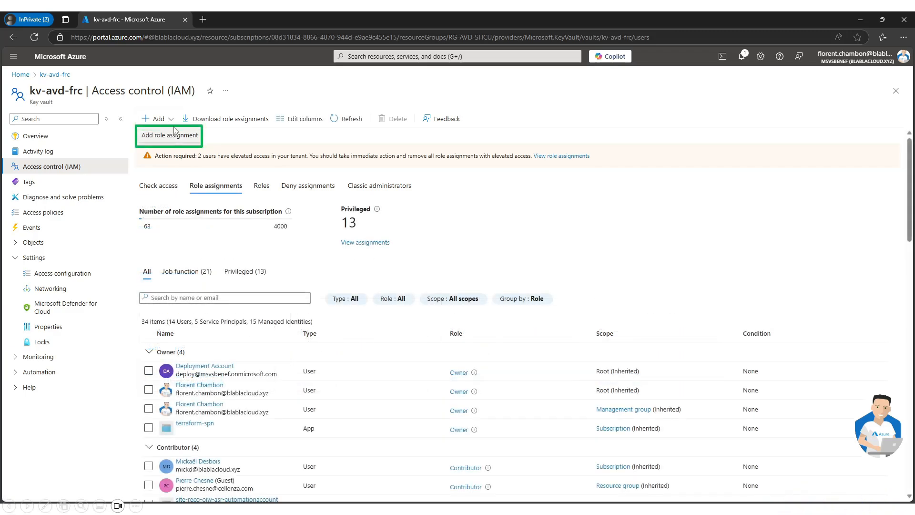
left_click(173, 138)
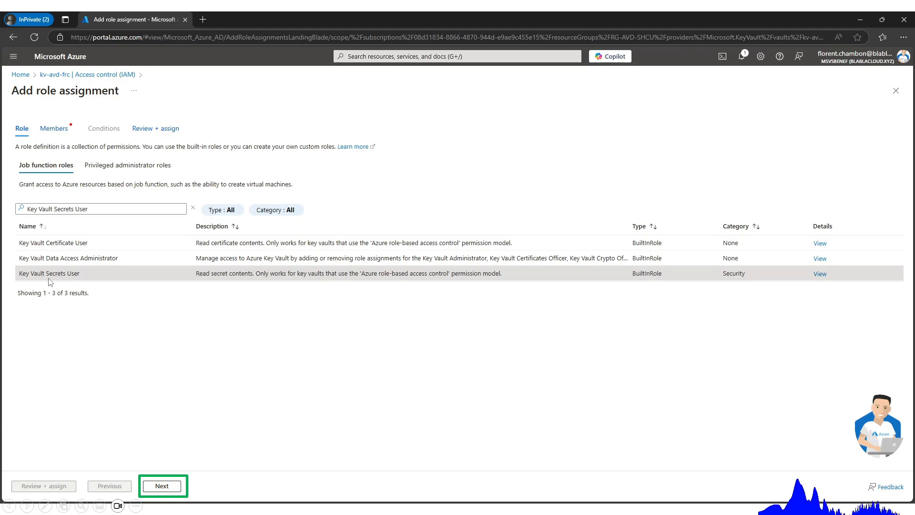
left_click(100, 277)
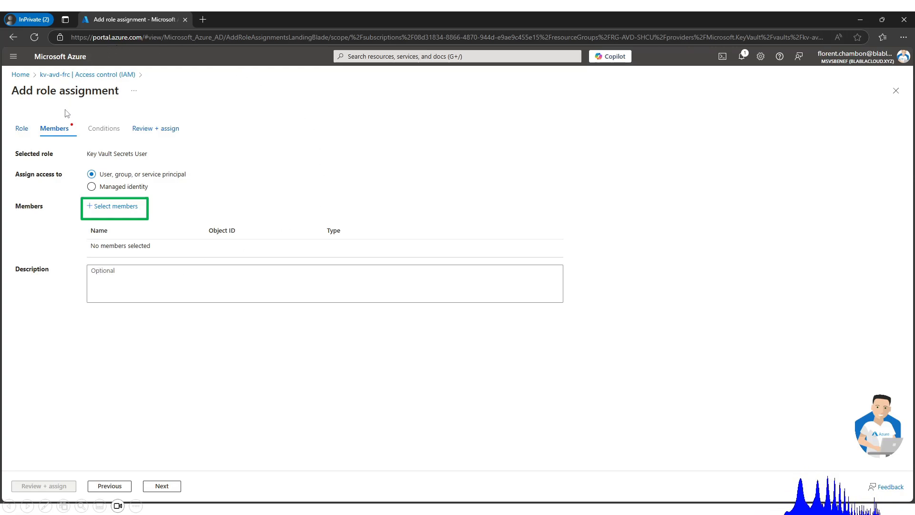
Step: Add the Windows Virtual Desktop application as the member and assign it the Key Vault Secrets User role
left_click(105, 210)
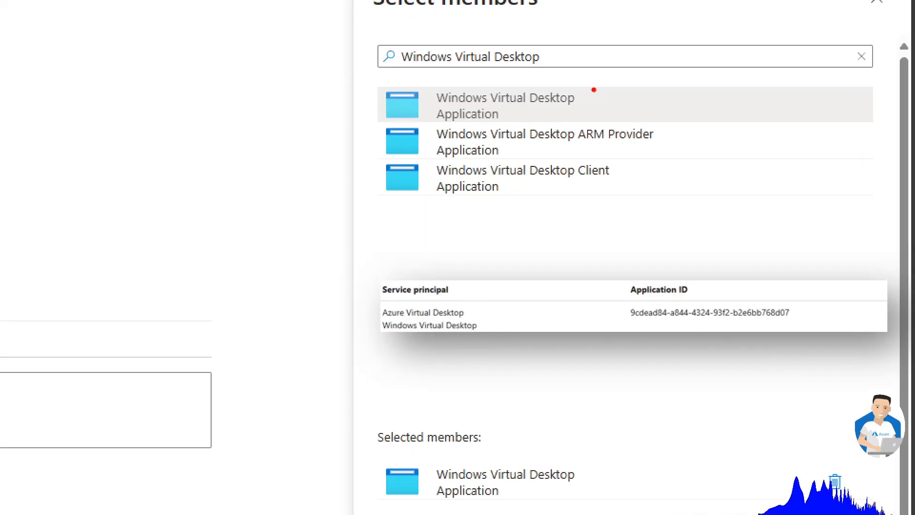
left_click_drag(594, 90, 580, 122)
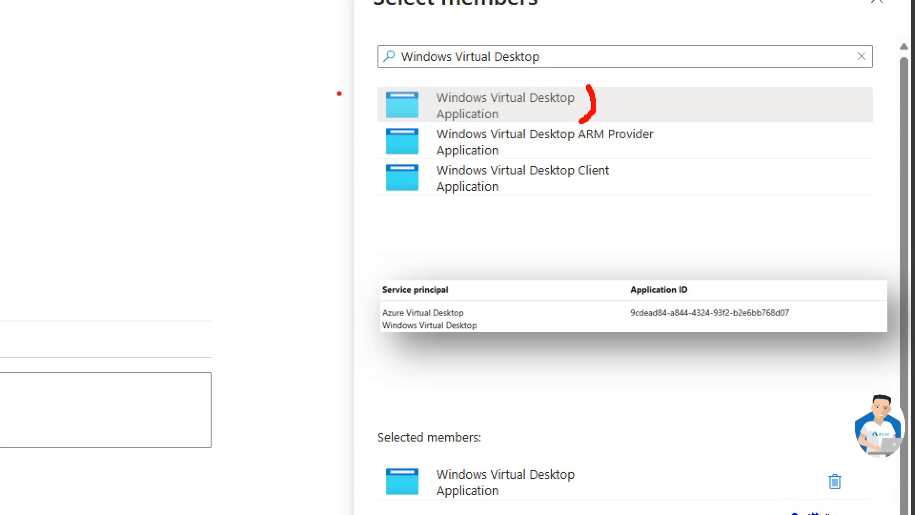
left_click_drag(374, 299, 369, 317)
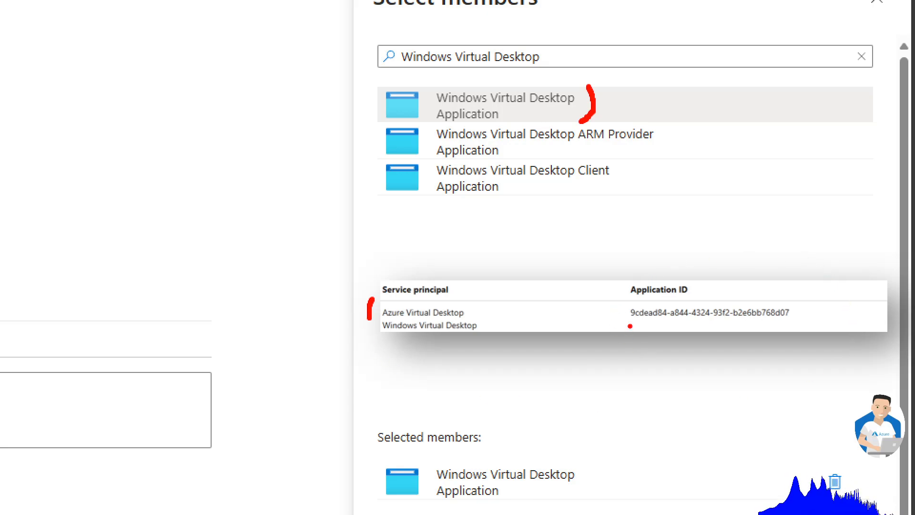
mouse_move(623, 316)
left_mouse_down()
mouse_move(647, 326)
mouse_move(796, 329)
mouse_move(816, 321)
left_mouse_up()
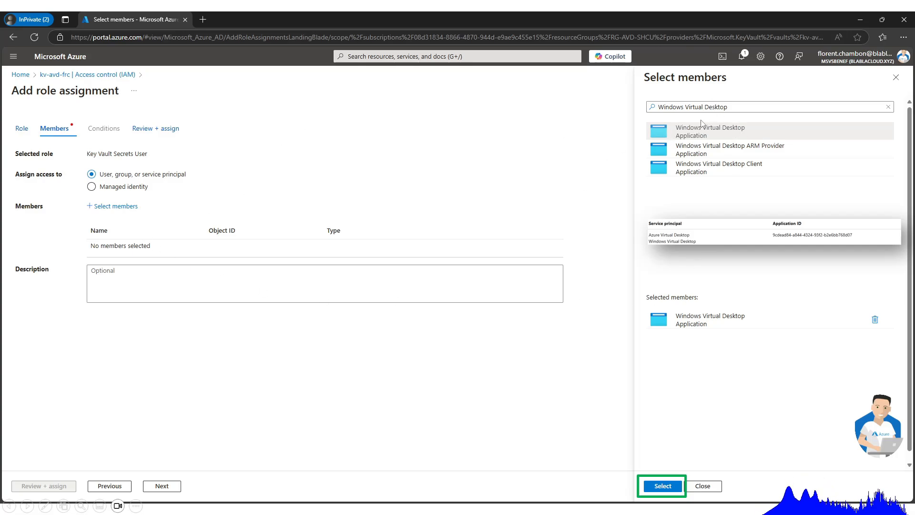
left_click(673, 134)
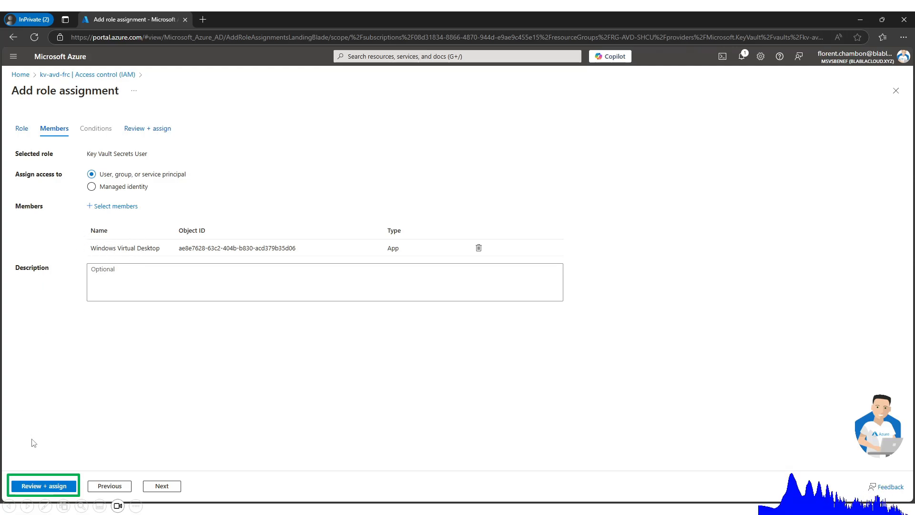
left_click(37, 483)
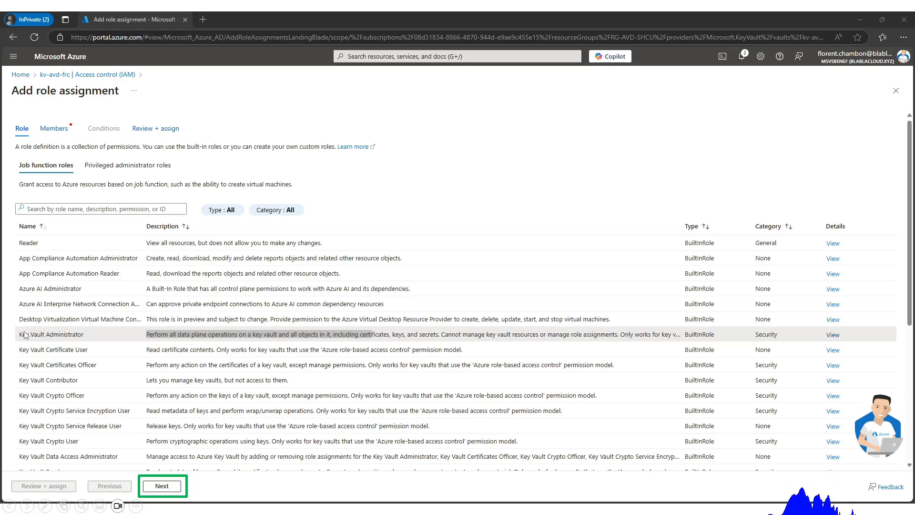
Step: Choose the Key Vault Administrator role for another role assignment on kv-avd-frc
left_click(173, 489)
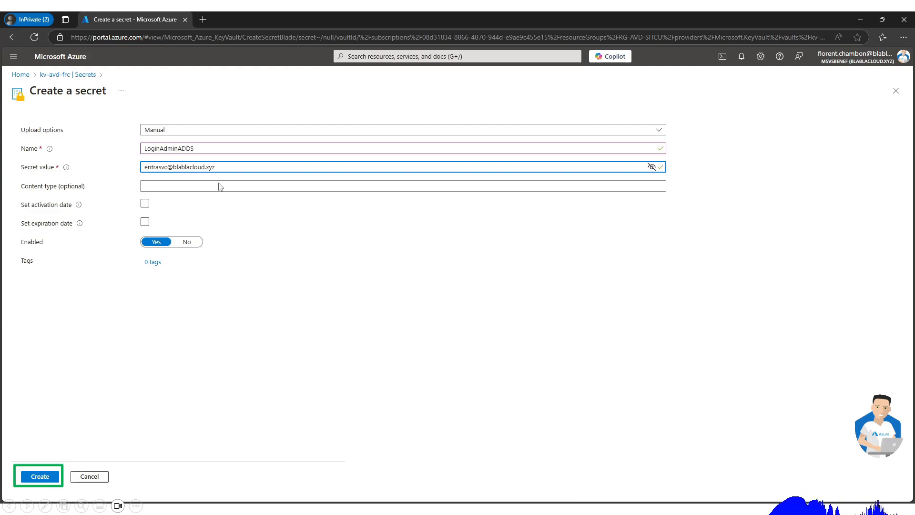
Step: Create the secrets LoginAdminADDS with the domain service account login and PwdAdminADDS with its password in kv-avd-frc
left_click(53, 477)
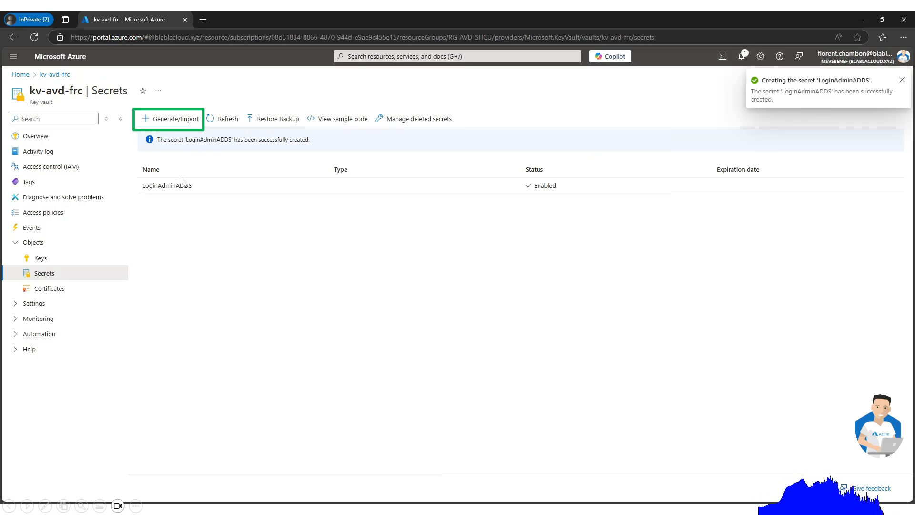
left_click(164, 111)
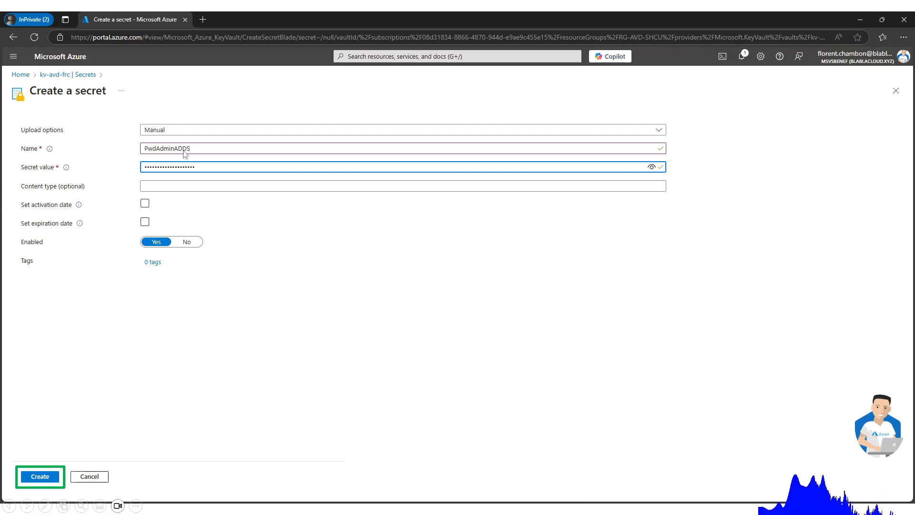
left_click(23, 477)
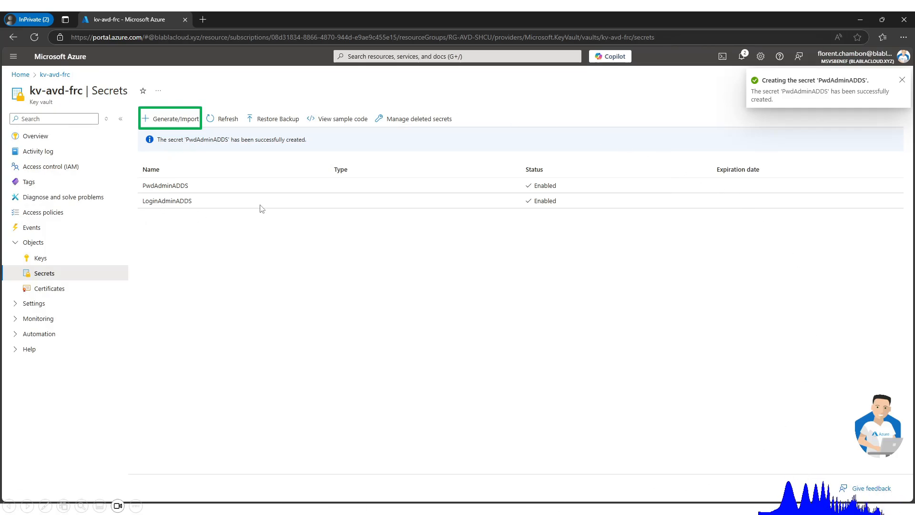
Step: Create the secrets LoginAdminLocal with the local administrator login and PwdAdminLocal with its password in kv-avd-frc
left_click(176, 122)
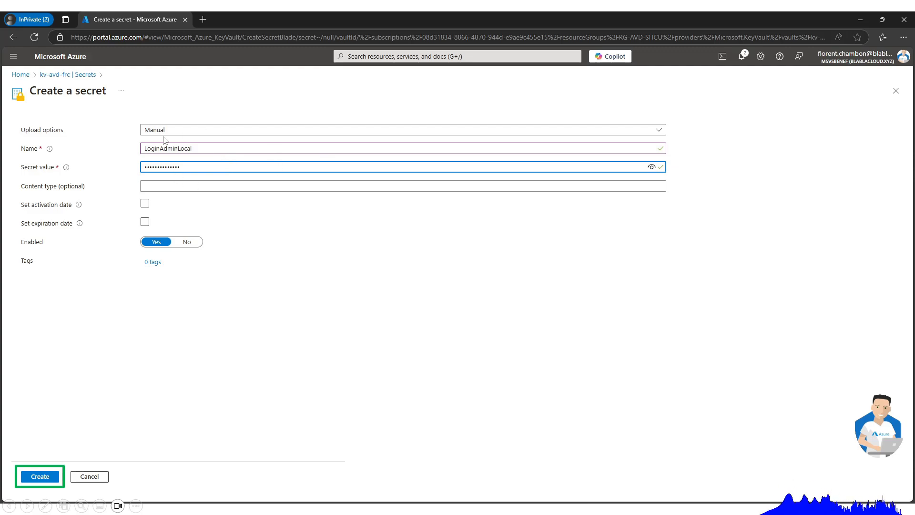
left_click(40, 476)
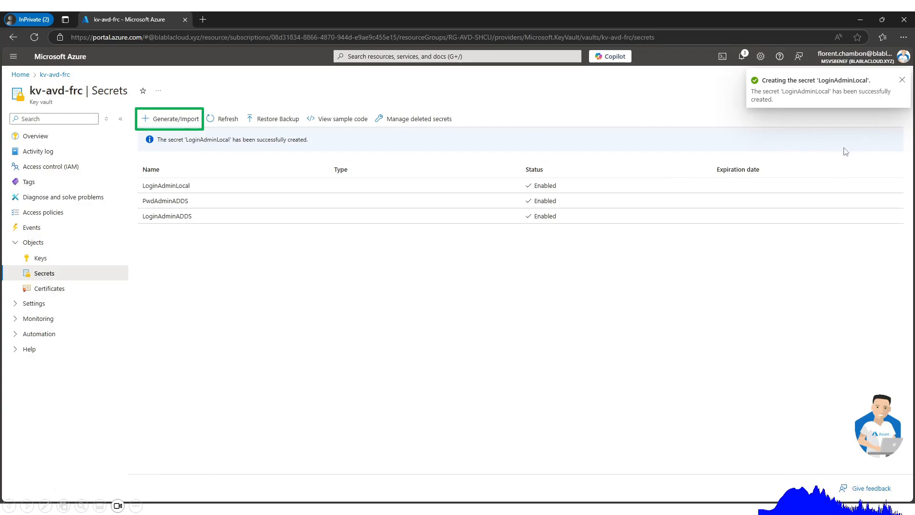
left_click(158, 121)
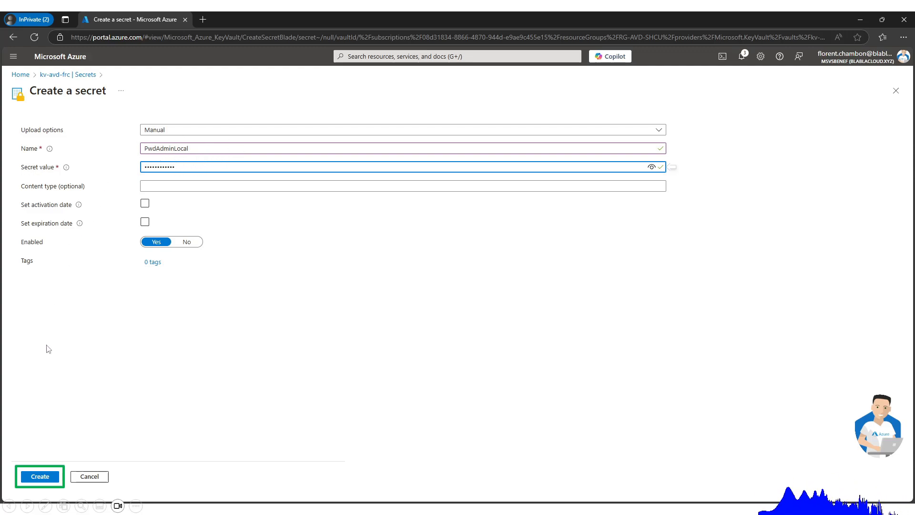
left_click(39, 476)
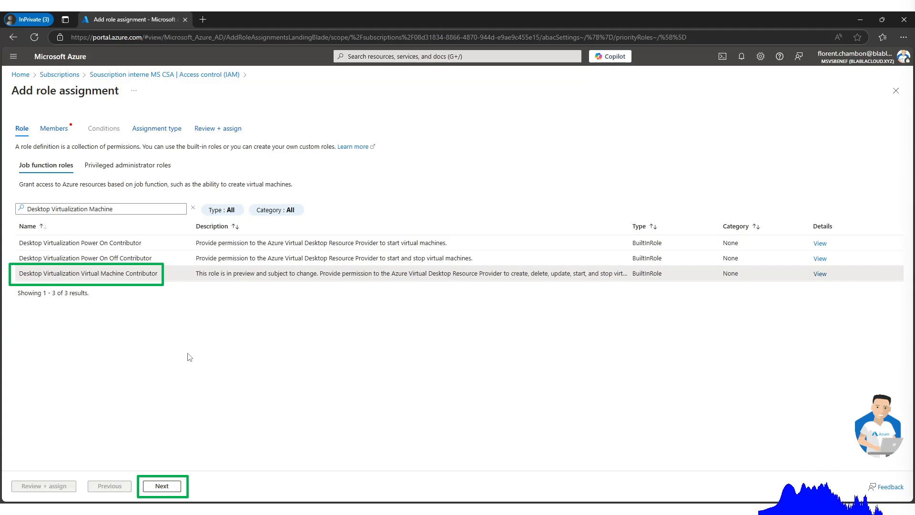
Step: Choose the Desktop Virtualization Virtual Machine Contributor role for a role assignment on the subscription Souscription interne MS CSA
left_click(178, 487)
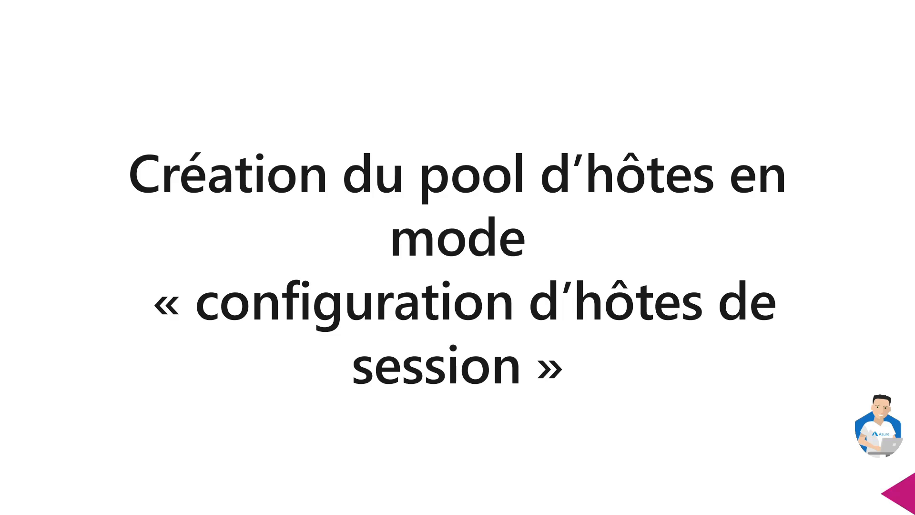
Step: Set up pooled host pool hp-cu1 in new resource group RG-AVD-HPCU, West Europe, Desktop app group type, with session host configuration enabled and breadth-first balancing
left_click(657, 332)
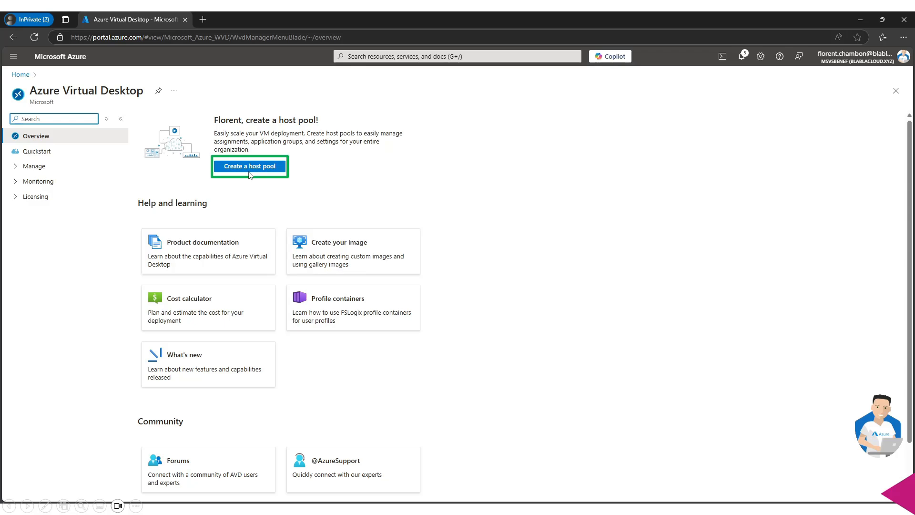
key("Right")
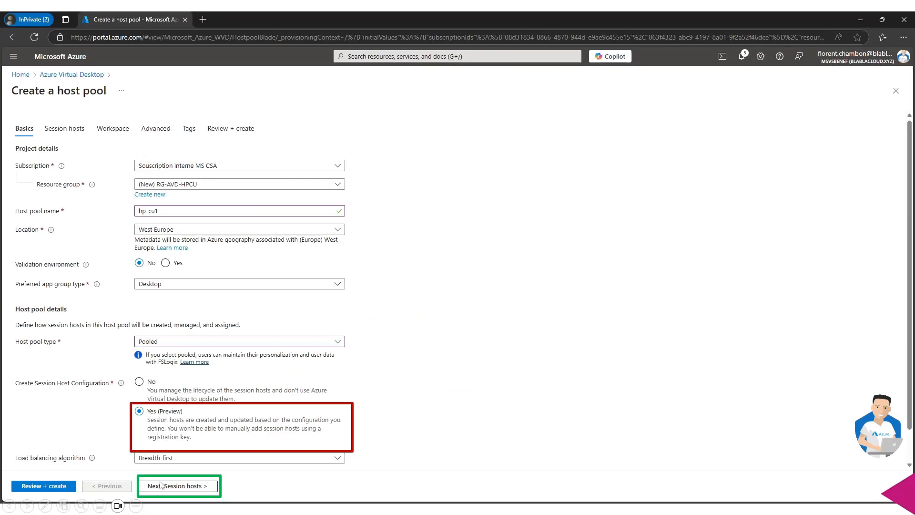
left_click(161, 486)
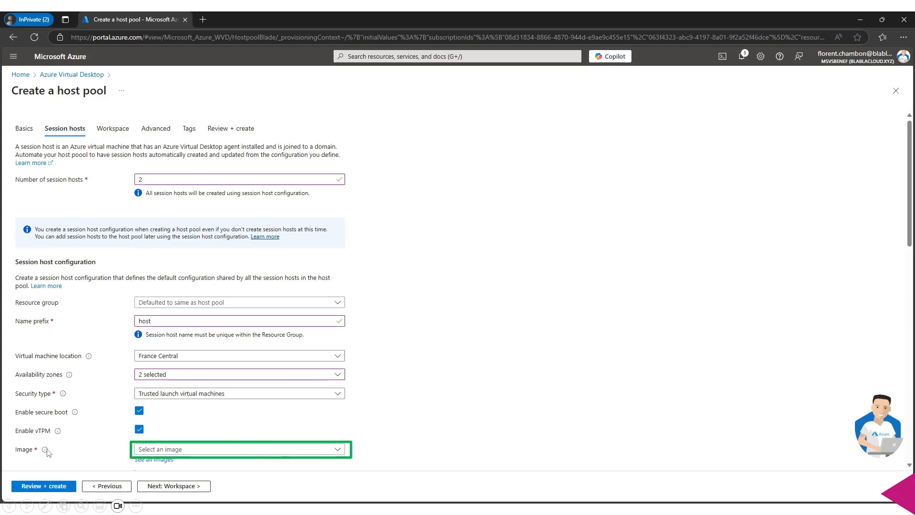
Step: Configure the session hosts with image Windows 11 Enterprise multi-session, Version 23H2, Premium SSD, boot diagnostics disabled, avd2025-vnet and subnet snet-avdhosts-prd
left_click(193, 450)
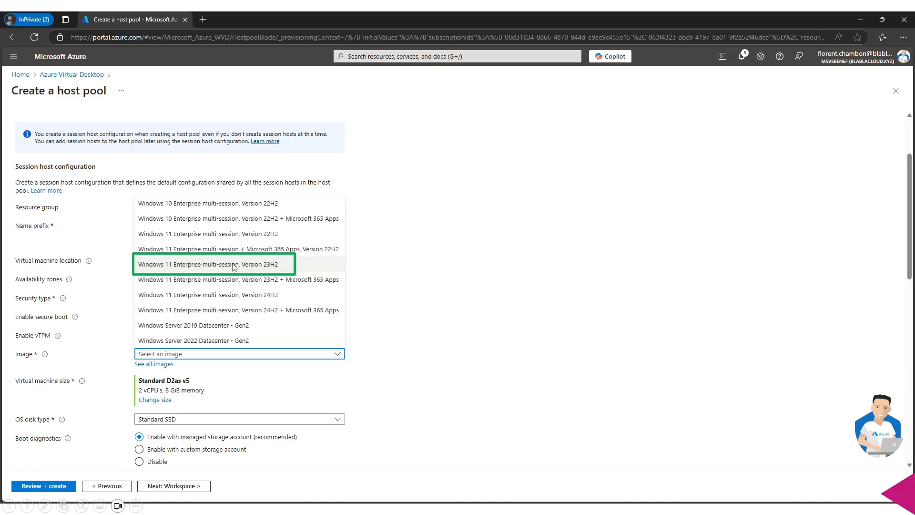
left_click(276, 270)
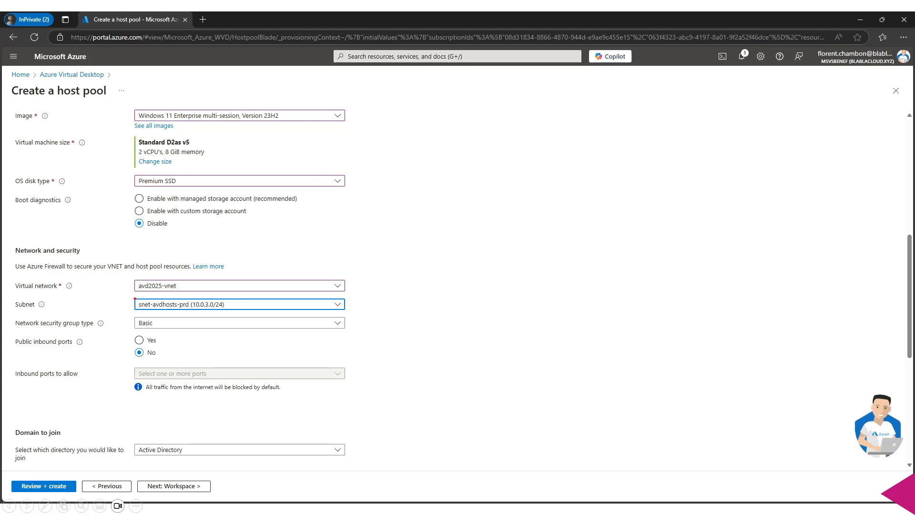
mouse_move(223, 304)
left_mouse_down()
mouse_move(250, 336)
mouse_move(190, 423)
mouse_move(195, 437)
left_mouse_up()
scroll(178, 450, "down", 6)
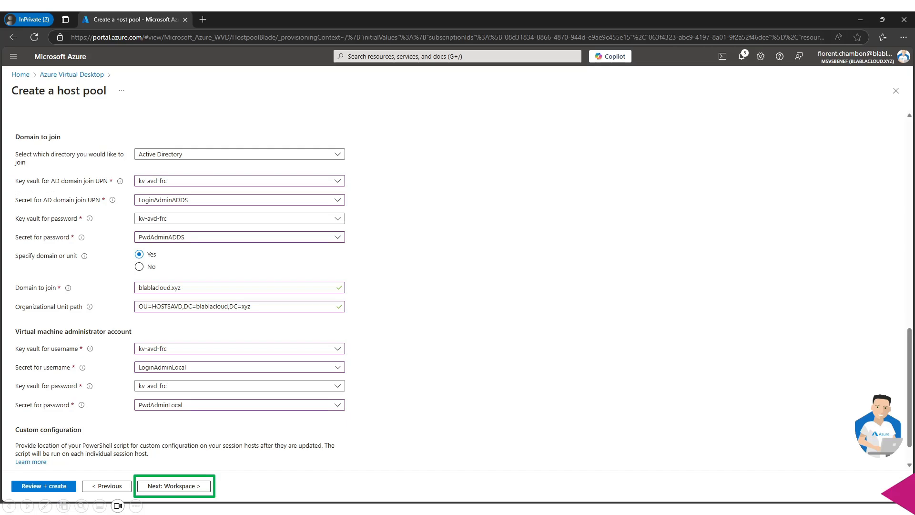
Step: Set Active Directory join to blablacloud.xyz, OU path OU=HOSTSAVD,DC=blablacloud,DC=xyz, using the kv-avd-frc secrets for the domain-join and local administrator accounts
mouse_move(10, 176)
left_mouse_down()
mouse_move(13, 203)
mouse_move(63, 246)
mouse_move(126, 262)
mouse_move(276, 261)
mouse_move(355, 244)
left_mouse_up()
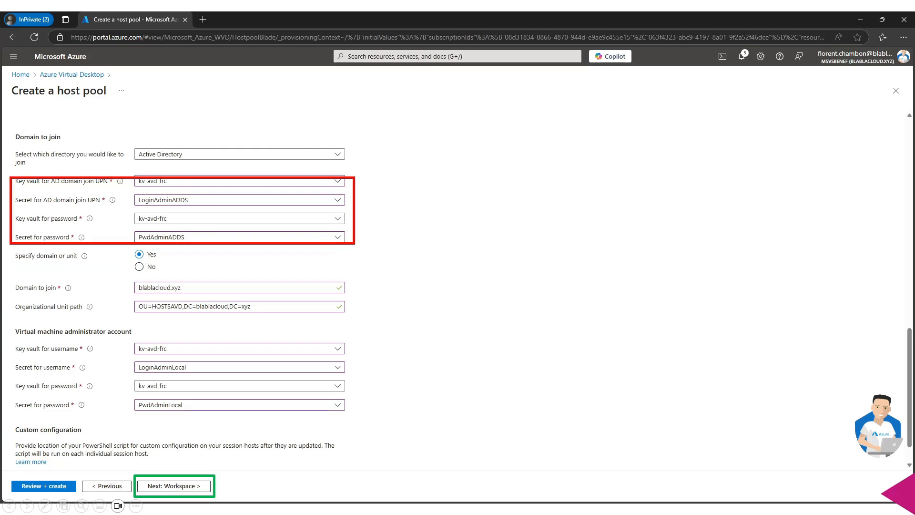
left_click_drag(179, 206, 209, 207)
left_click_drag(188, 240, 200, 237)
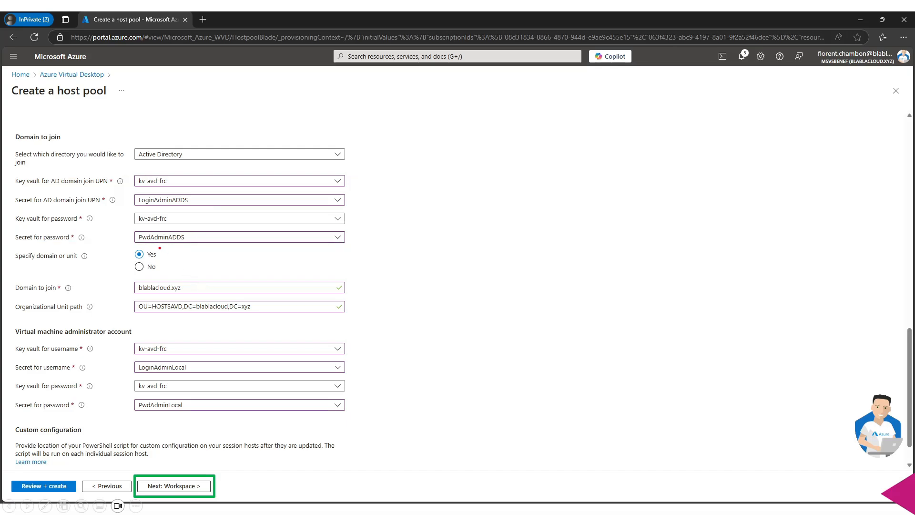
left_click_drag(187, 273, 198, 294)
mouse_move(130, 299)
left_mouse_down()
mouse_move(200, 316)
mouse_move(264, 317)
left_mouse_up()
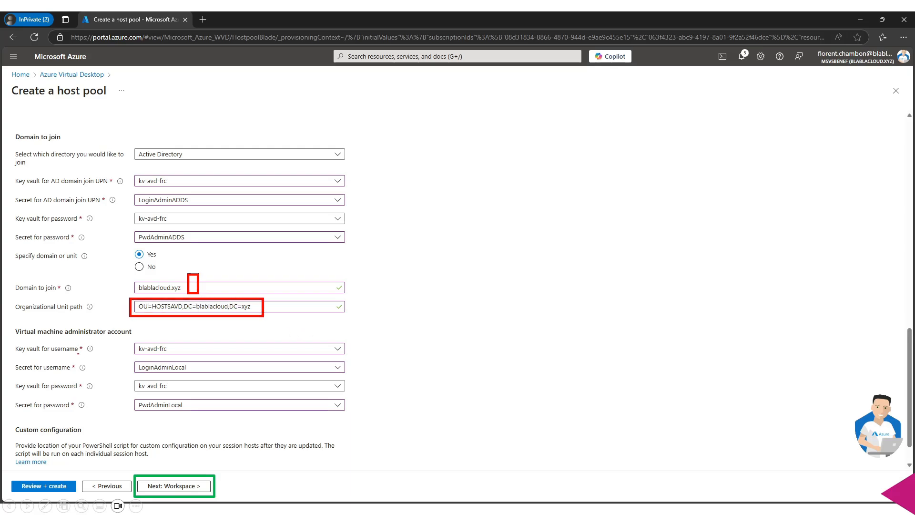
mouse_move(16, 331)
left_mouse_down()
mouse_move(8, 348)
mouse_move(20, 416)
left_mouse_up()
key("Escape")
Step: Register the desktop app group to new workspace ws-avd-update-2025, validate the settings and create the host pool
left_click(157, 486)
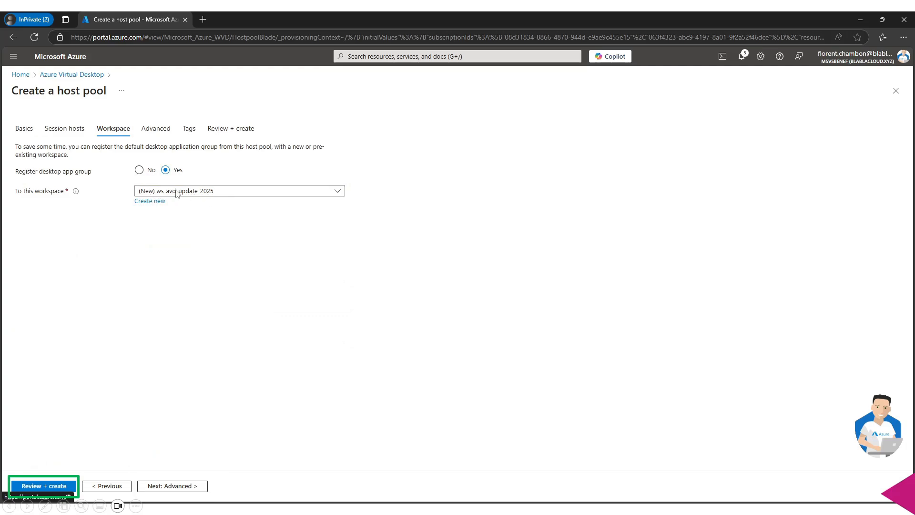
left_click(59, 484)
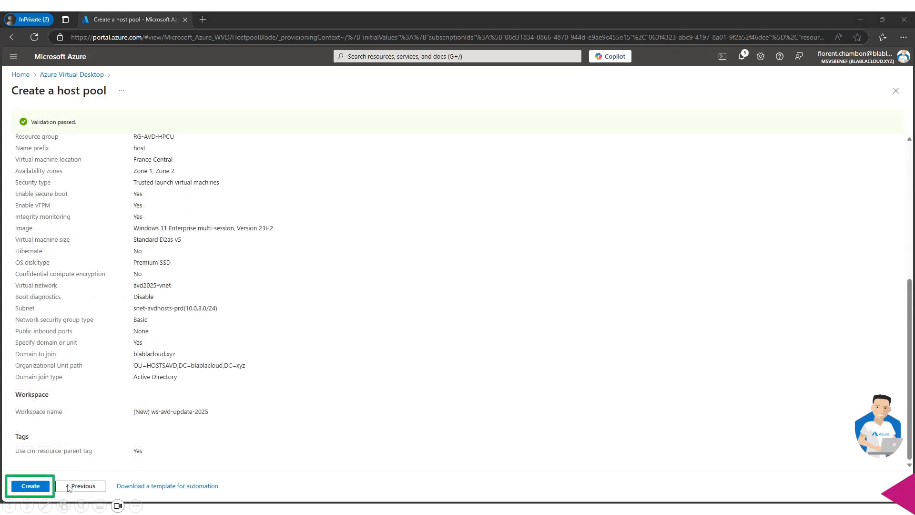
left_click(42, 489)
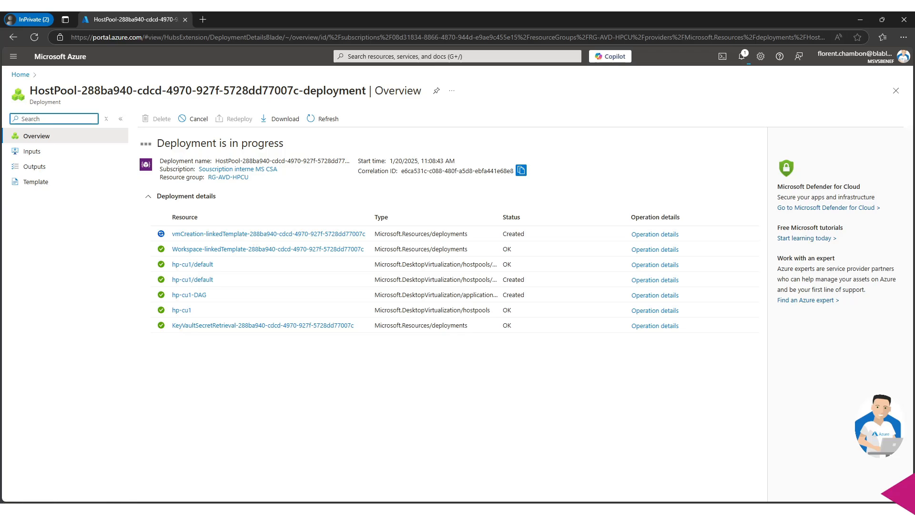
Step: Examine the virtual machine creation deployment and the computer accounts in the HOSTSAVD organizational unit
left_click(300, 238)
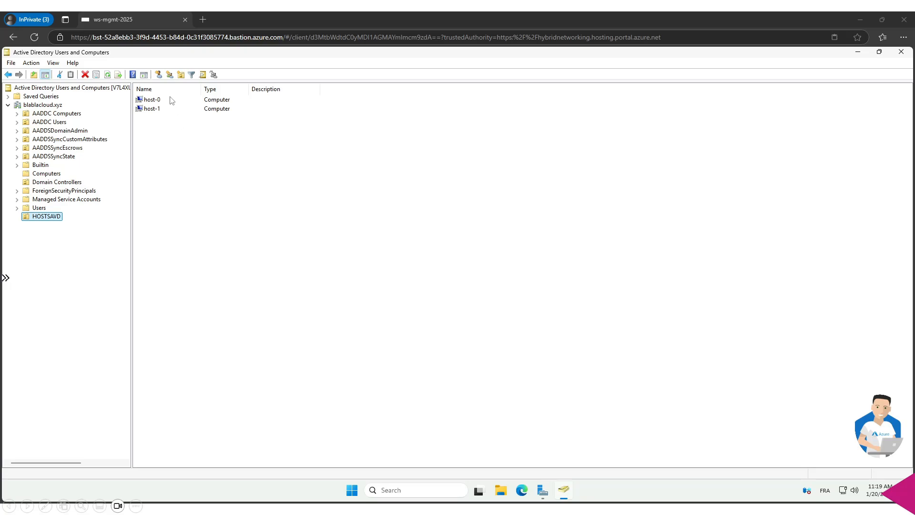
left_click_drag(167, 96, 132, 113)
key("Escape")
key("Right")
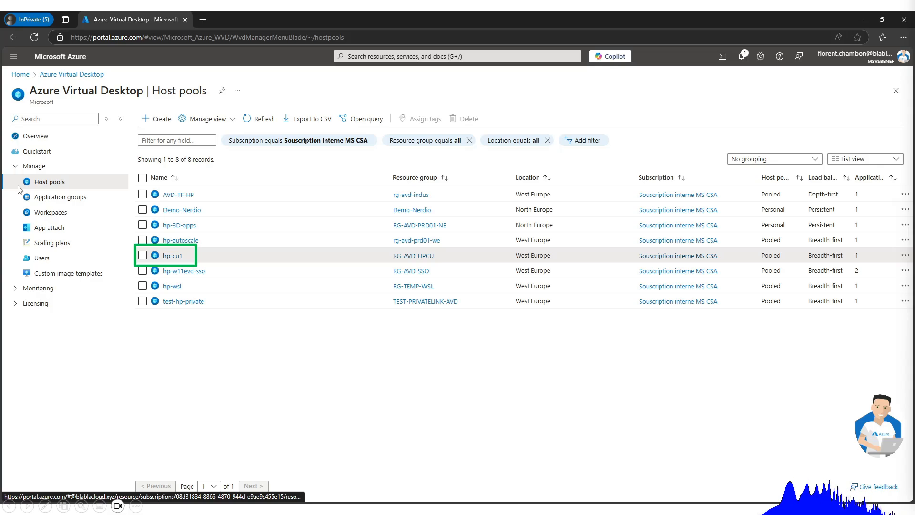
Step: Add 1 session host to host pool hp-cu1 using its session host configuration
left_click(177, 257)
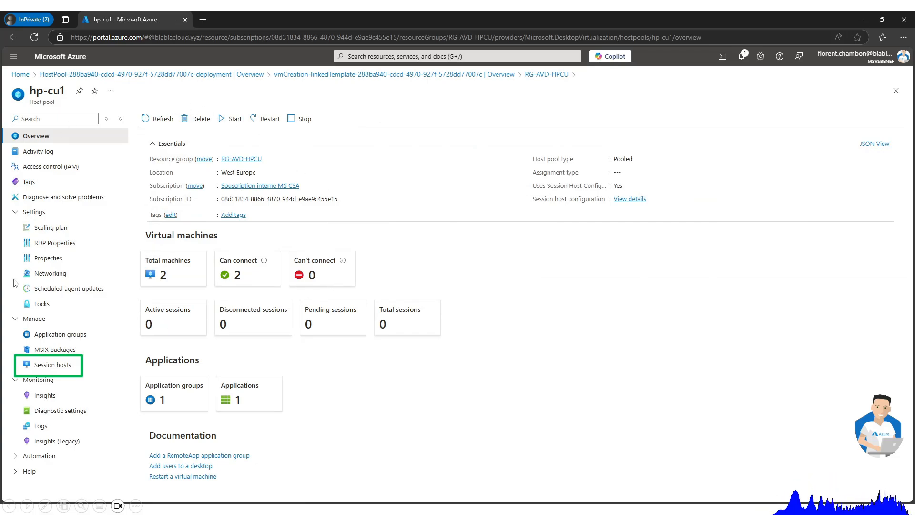
left_click(57, 371)
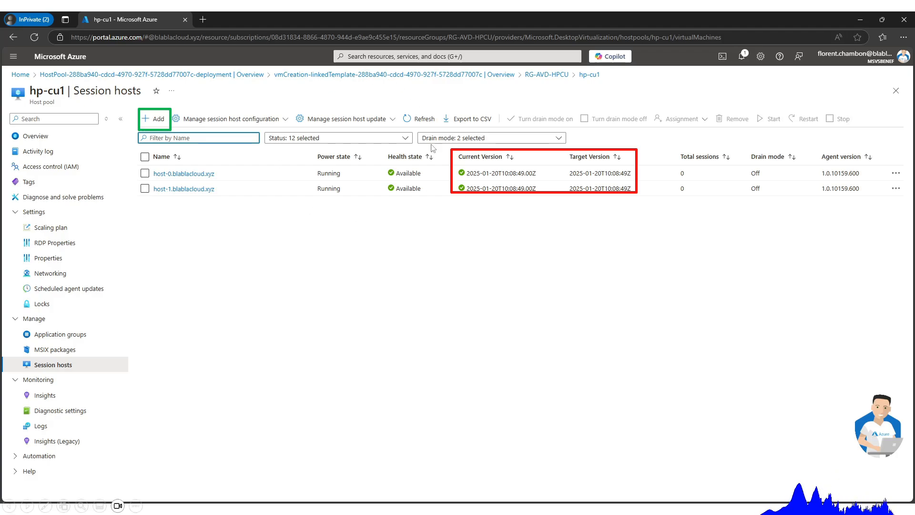
left_click(146, 117)
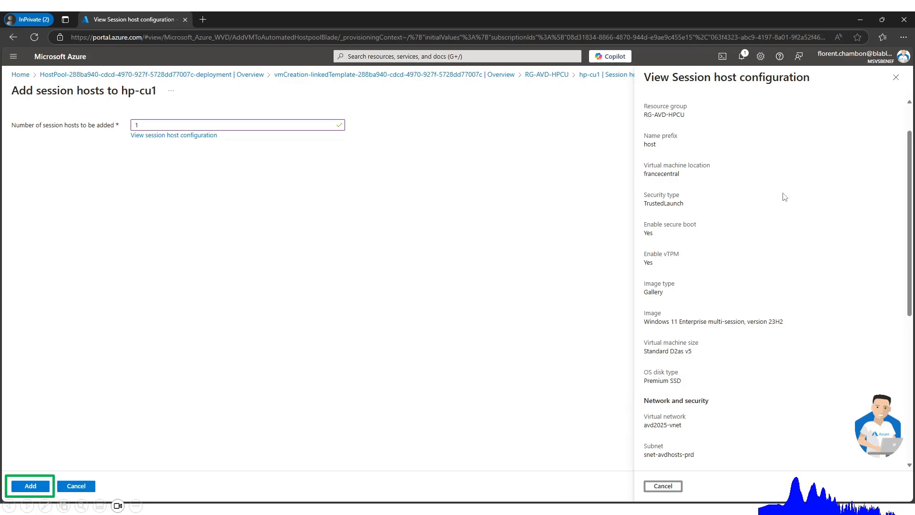
left_click(40, 487)
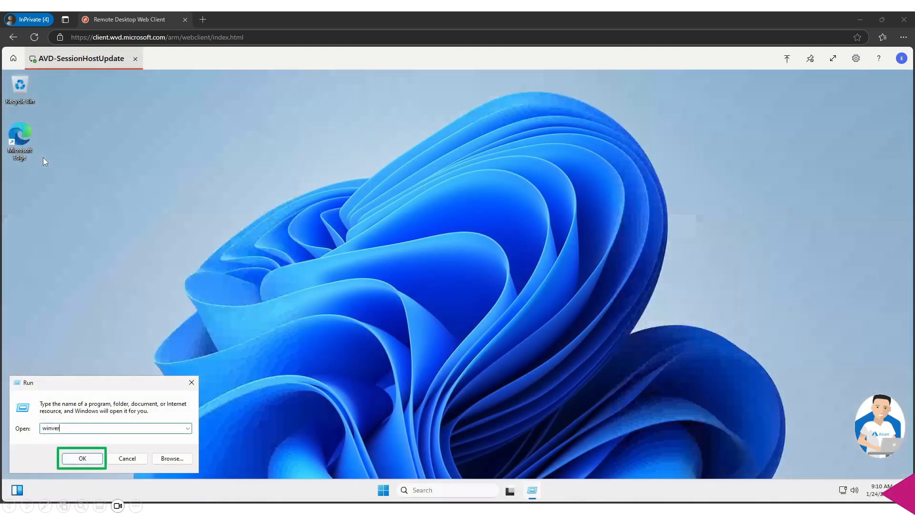
Step: Check the Windows version with winver and the domain join state with dsregcmd /status in the AVD-SessionHostUpdate desktop
left_click(84, 459)
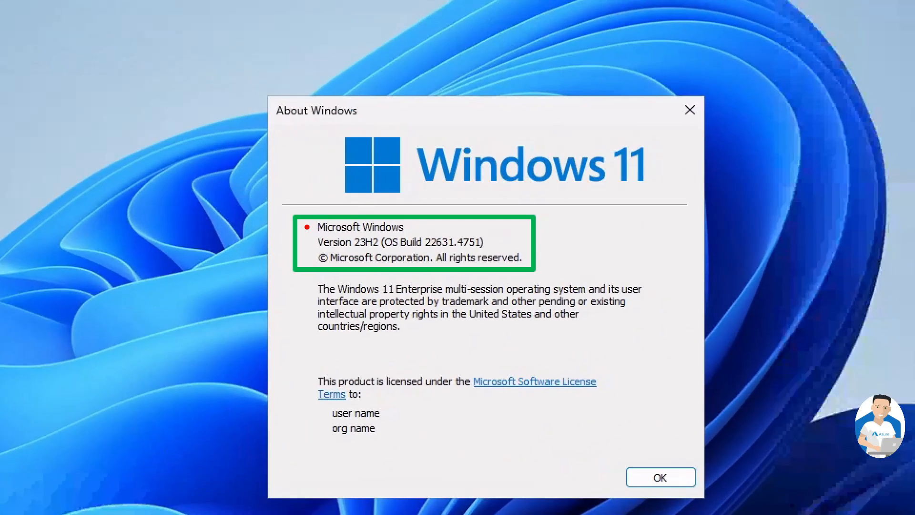
left_click_drag(379, 245, 382, 246)
left_click_drag(312, 246, 376, 254)
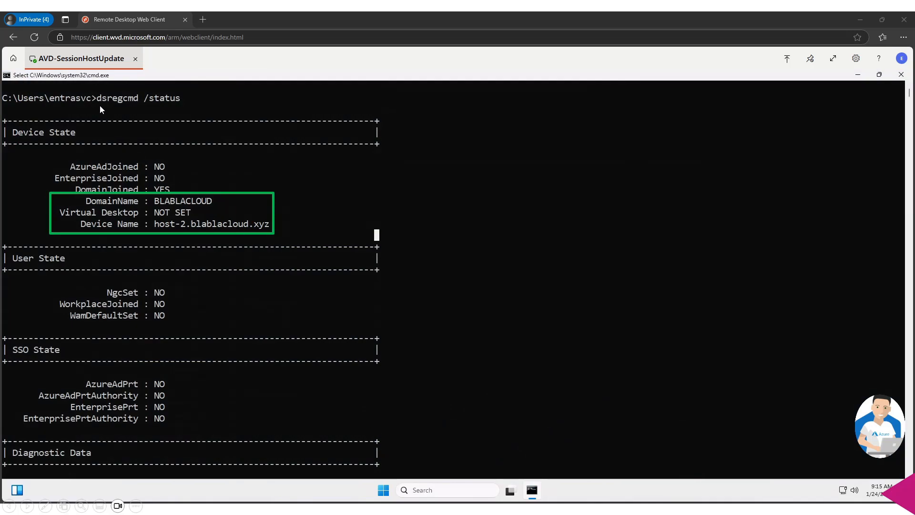
mouse_move(99, 106)
left_mouse_down()
mouse_move(123, 111)
mouse_move(153, 91)
mouse_move(184, 91)
left_mouse_up()
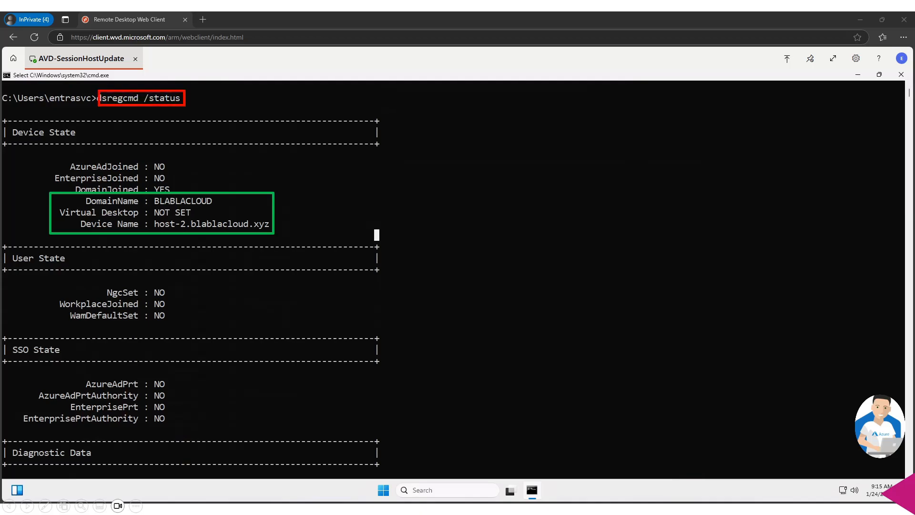
left_click_drag(97, 110, 183, 113)
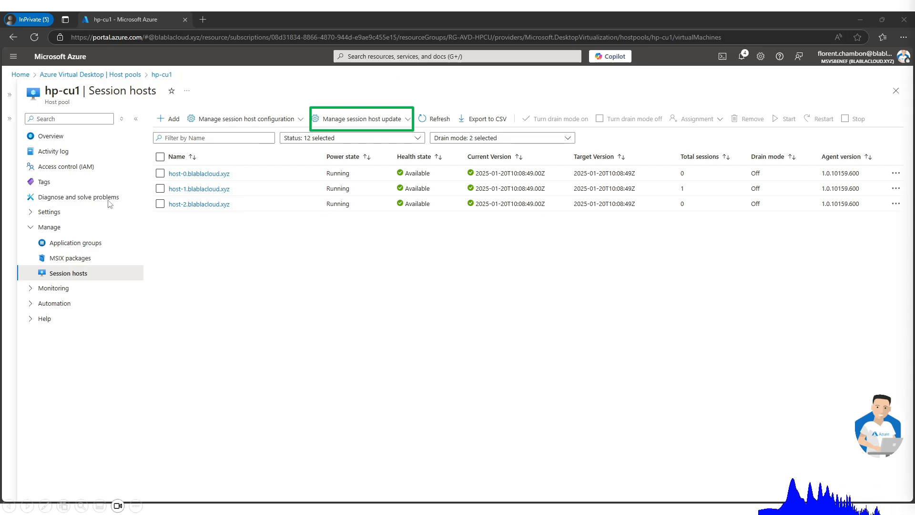
Step: Start a new session host update for hp-cu1 with a VM batch size of 2
left_click(396, 122)
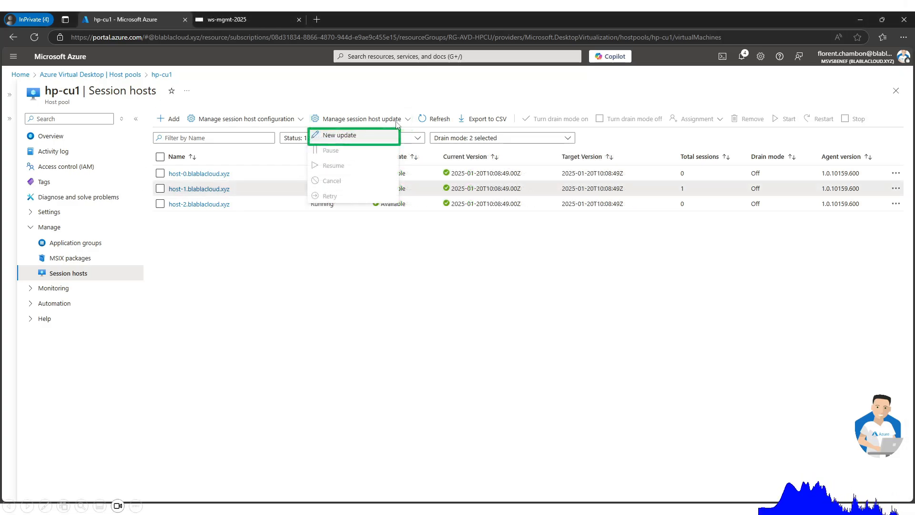
left_click(349, 138)
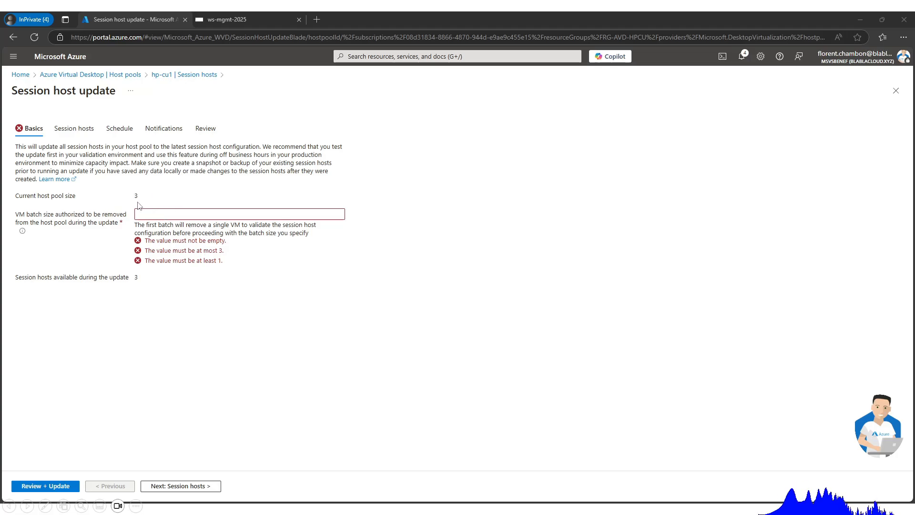
left_click(159, 215)
type("2")
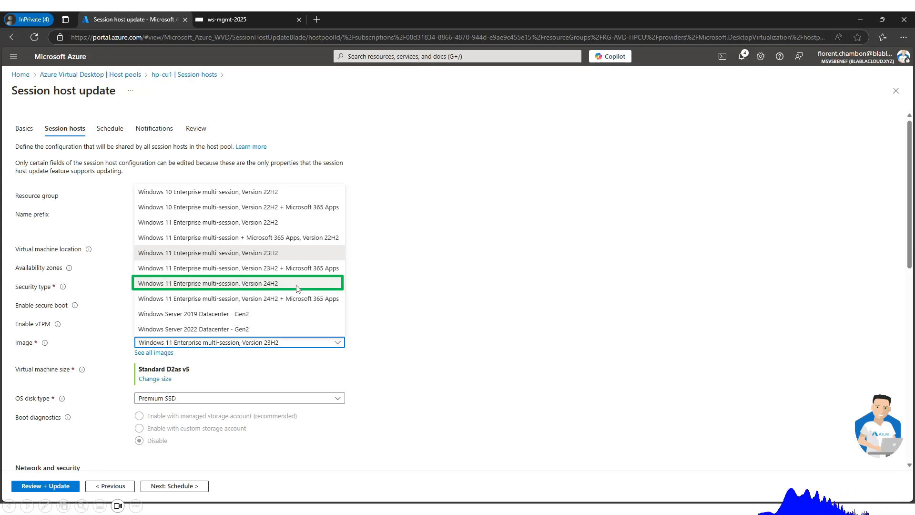
Step: Set the update's image to Windows 11 Enterprise multi-session, Version 24H2, keeping the other session host settings
left_click(280, 285)
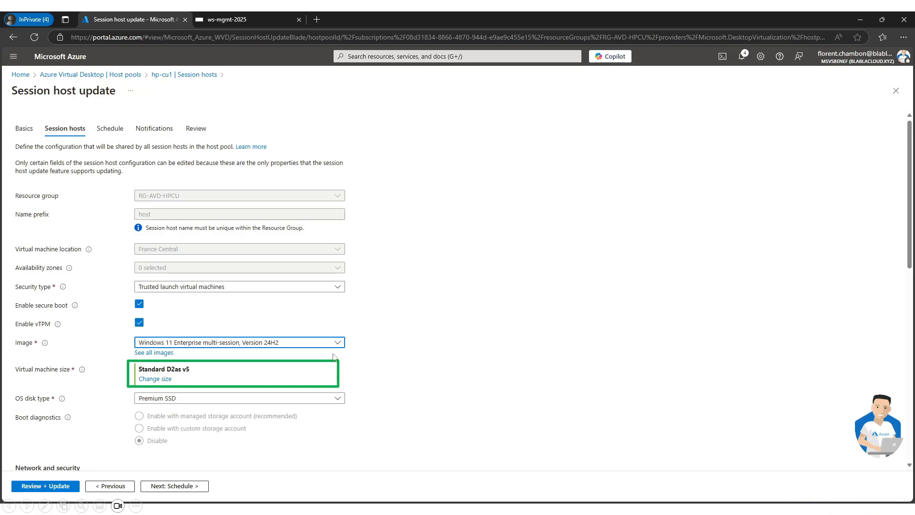
scroll(290, 415, "down", 15)
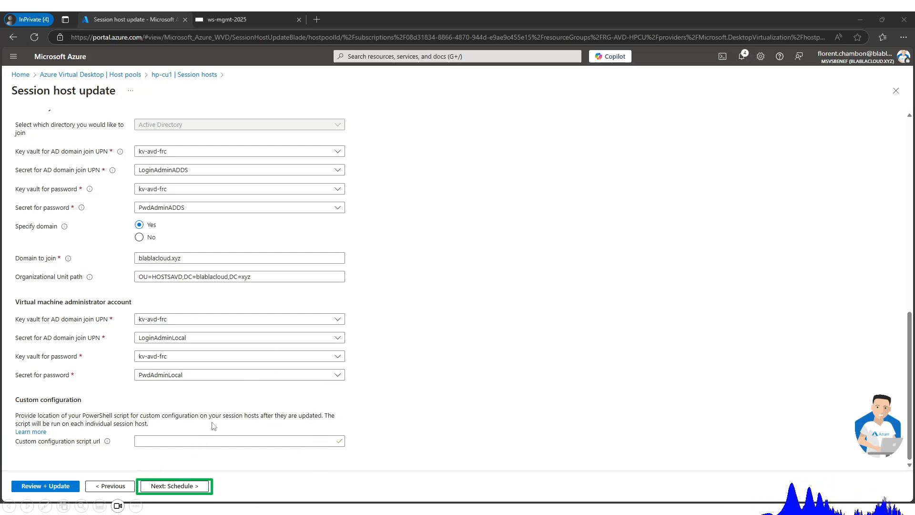
left_click(173, 486)
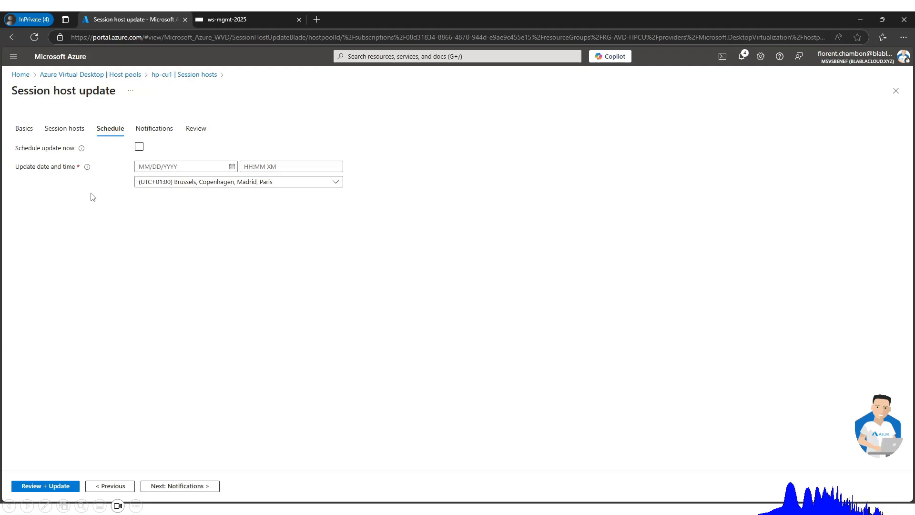
Step: Schedule the update now, with sign-out after 2 minutes and the message "Prepares toi ca va trancher (sauvegardes bien ton travail!)"
left_click(139, 148)
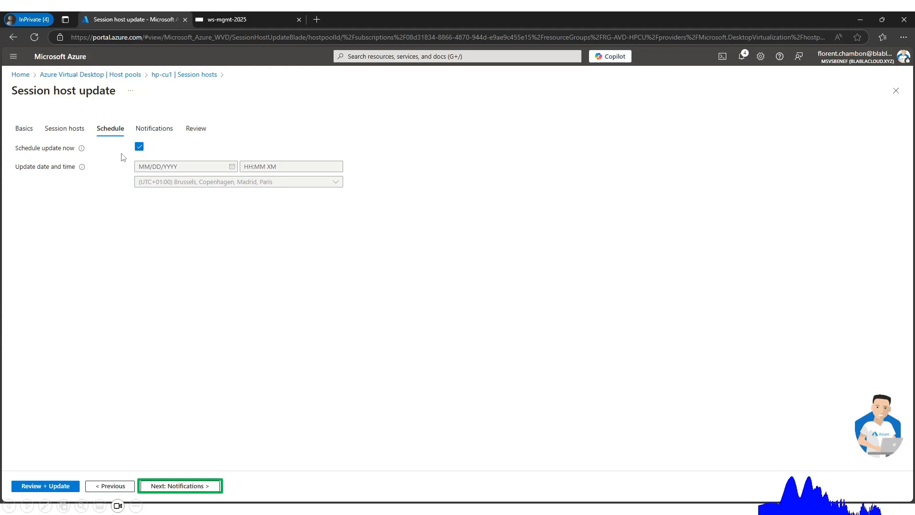
left_click(213, 491)
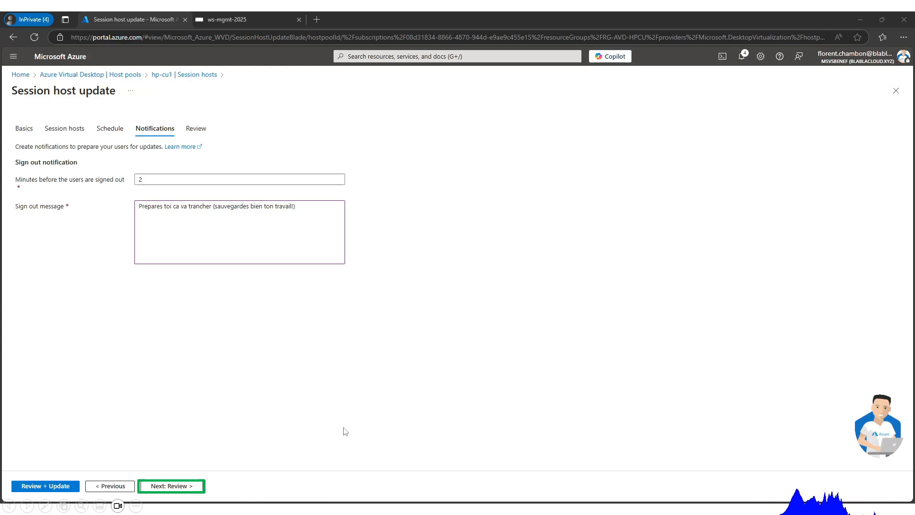
left_click(160, 486)
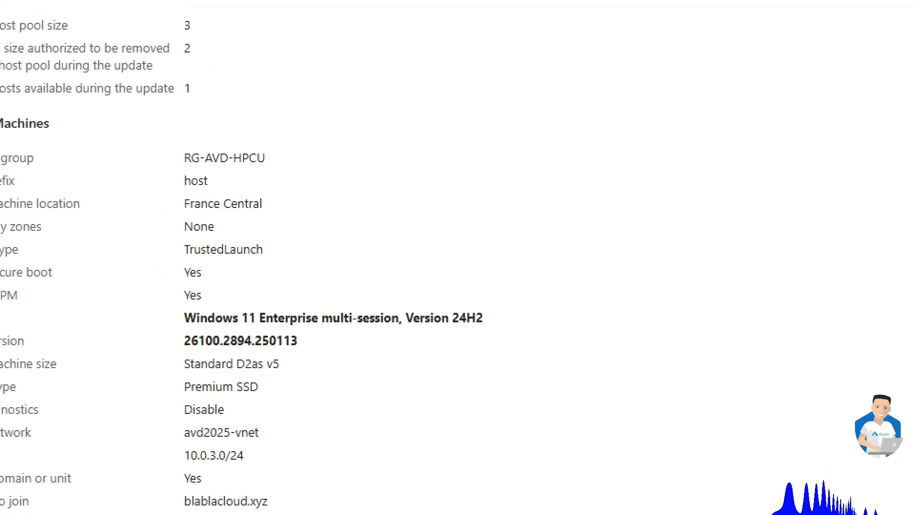
Step: Review the session host update settings for hp-cu1 and launch the update
left_click_drag(503, 303, 398, 371)
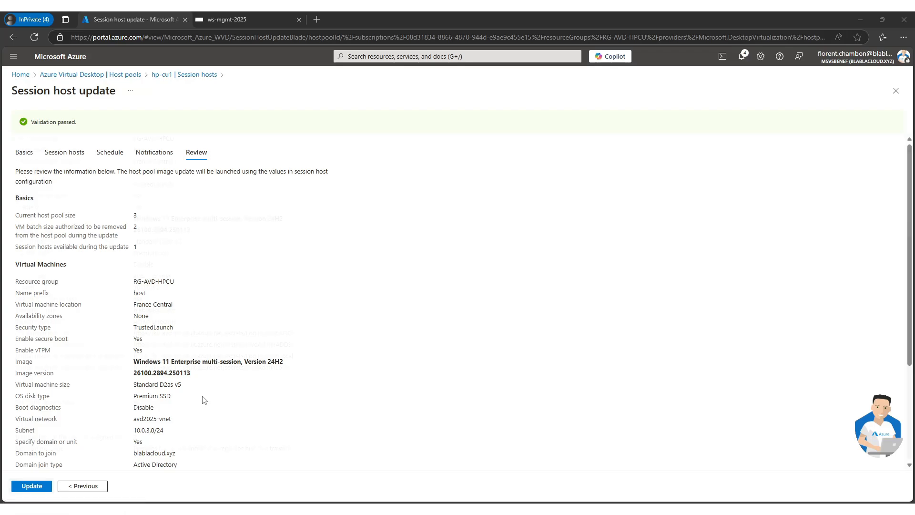
scroll(201, 400, "down", 3)
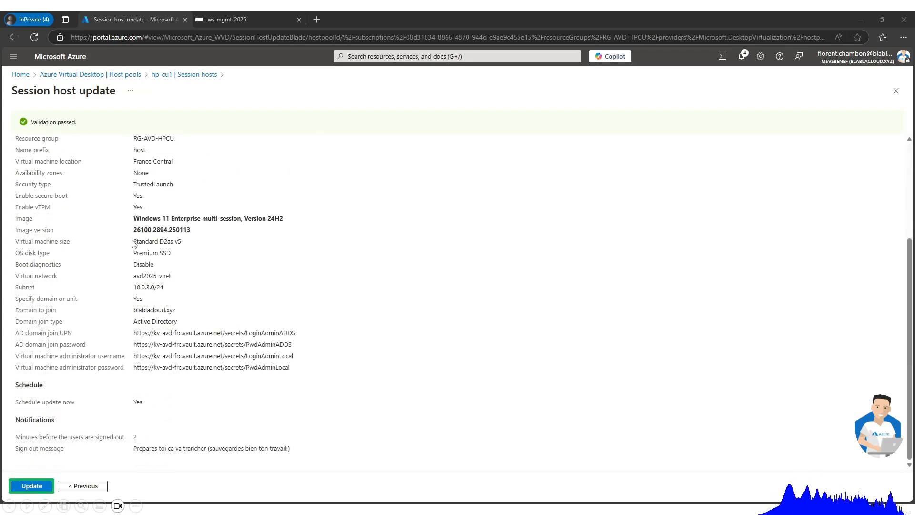
left_click(31, 487)
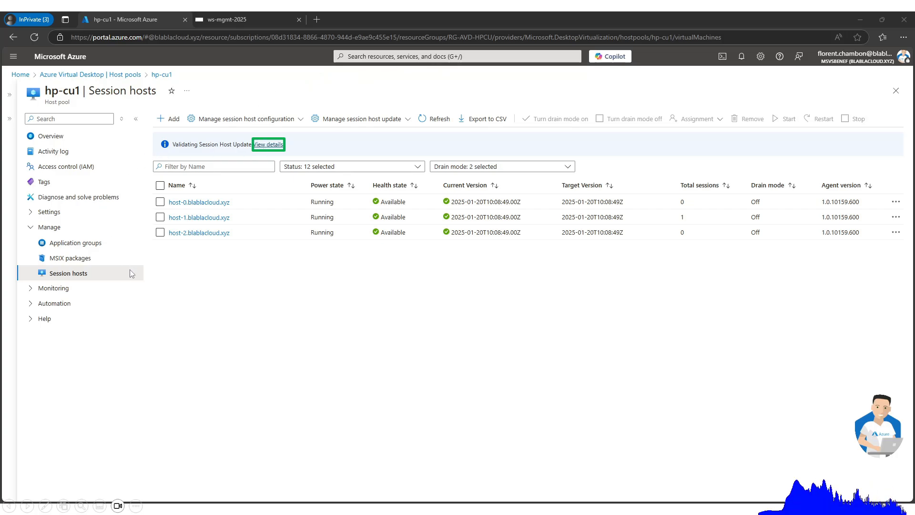
Step: View the session host update details and examine the host versions, sessions and connection states in hp-cu1
left_click(268, 145)
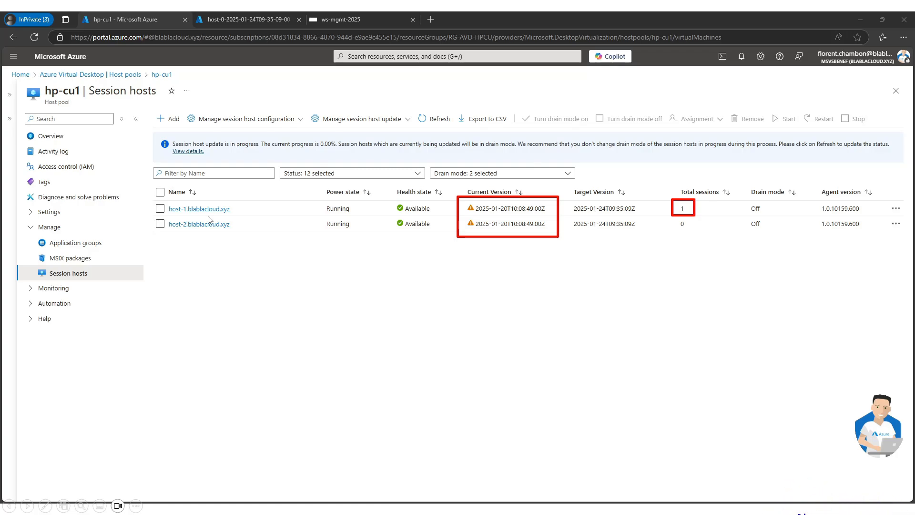
key("Right")
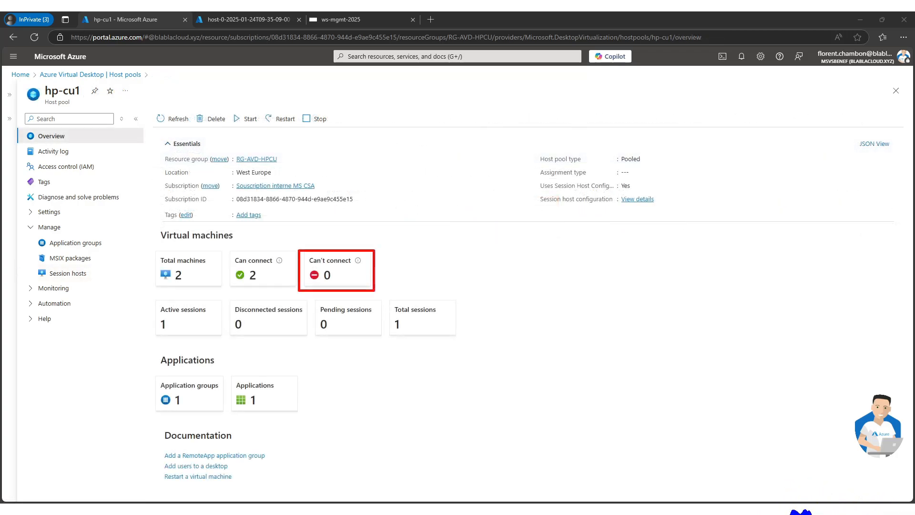
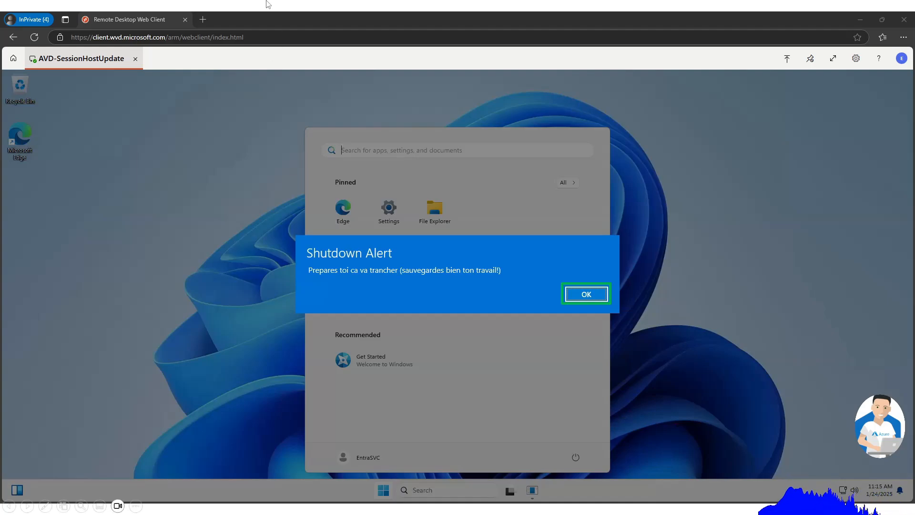
Step: Dismiss the shutdown alert in the remote desktop and check the host's domain and device name with dsregcmd /status
left_click(603, 294)
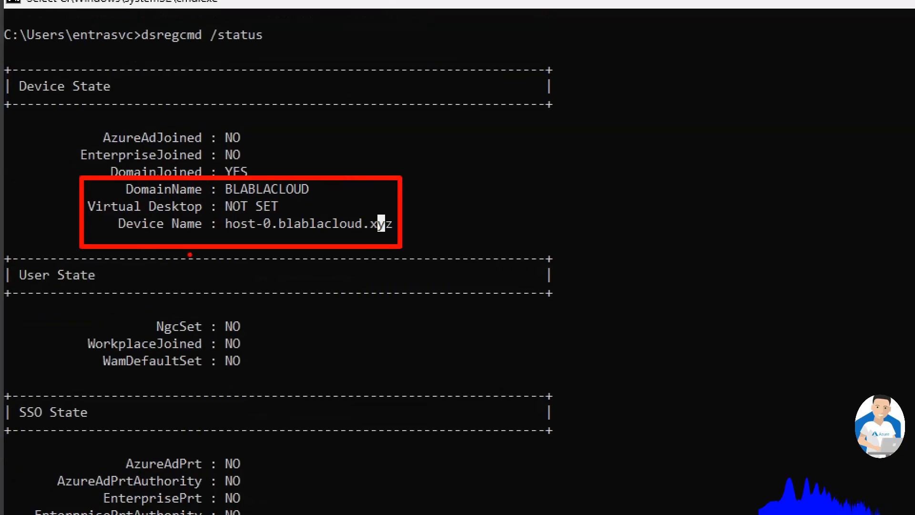
left_click_drag(215, 234, 258, 235)
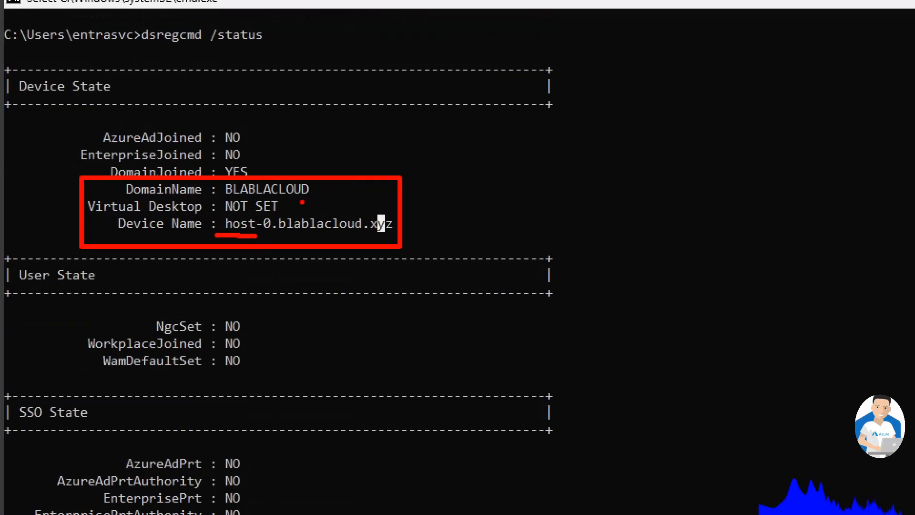
left_click_drag(315, 181, 320, 202)
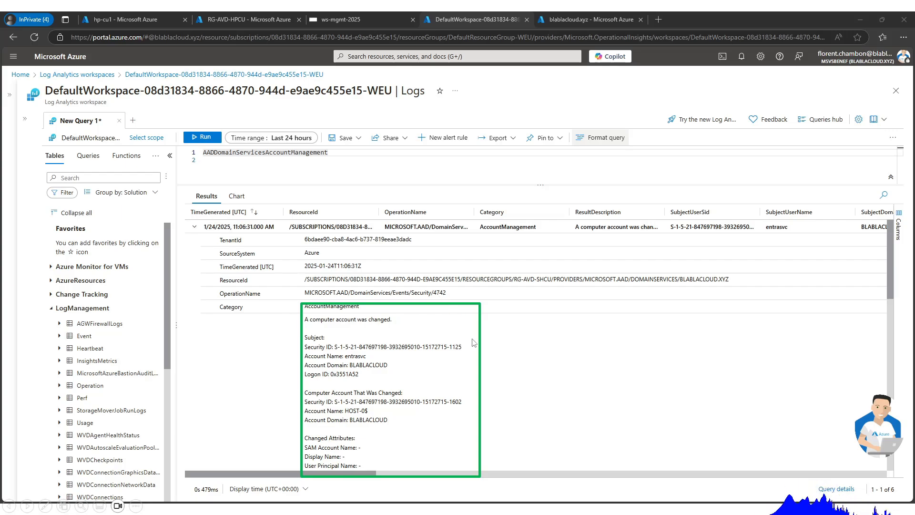
Step: Examine the AADDomainServicesAccountManagement computer account entry and the current version and total sessions of the hp-cu1 session hosts
key("ctrl+i")
mouse_move(469, 336)
left_mouse_down()
mouse_move(468, 406)
mouse_move(279, 422)
left_mouse_up()
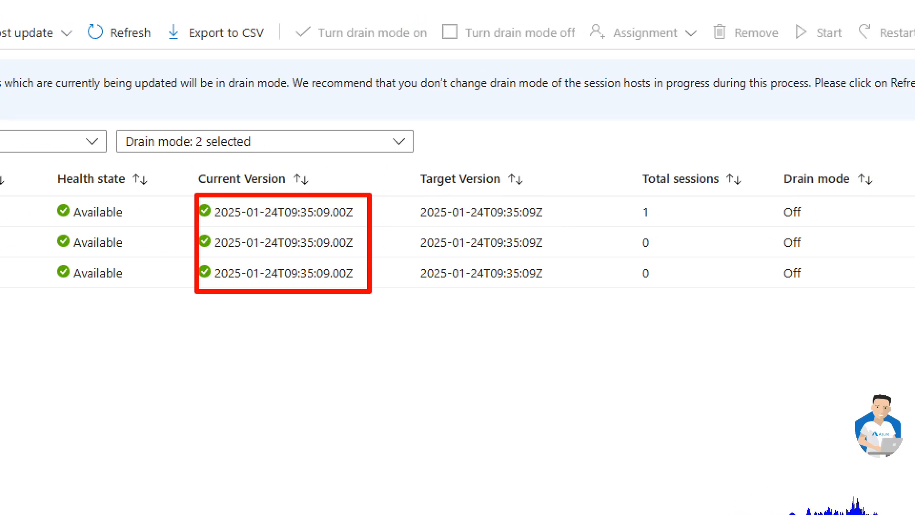
left_click_drag(186, 185, 180, 312)
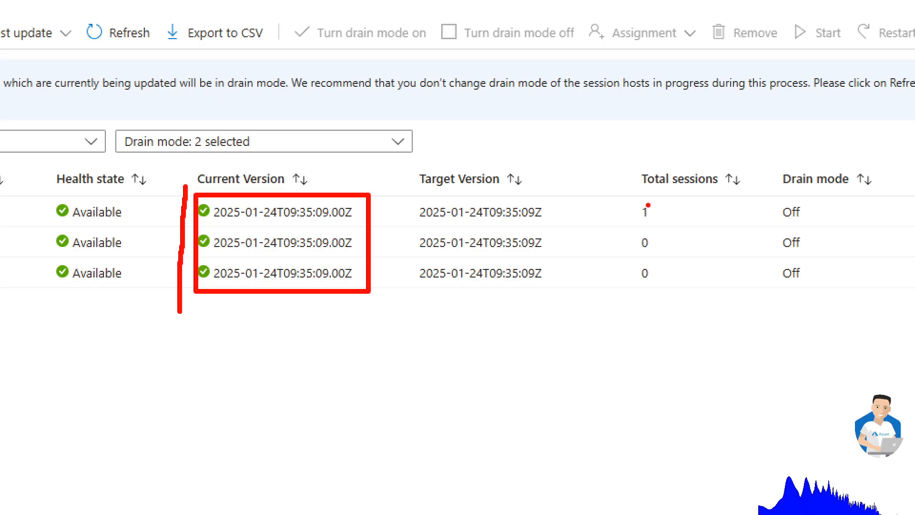
mouse_move(638, 197)
left_mouse_down()
mouse_move(667, 199)
mouse_move(611, 231)
left_mouse_up()
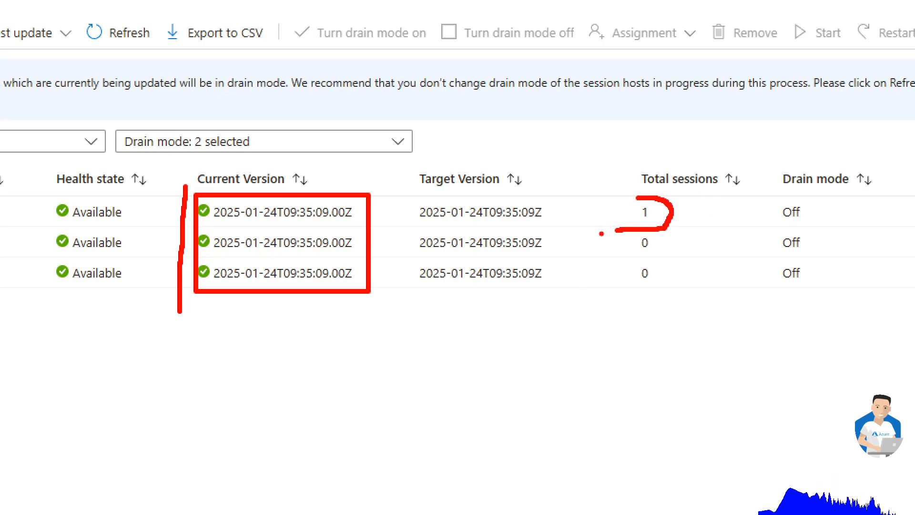